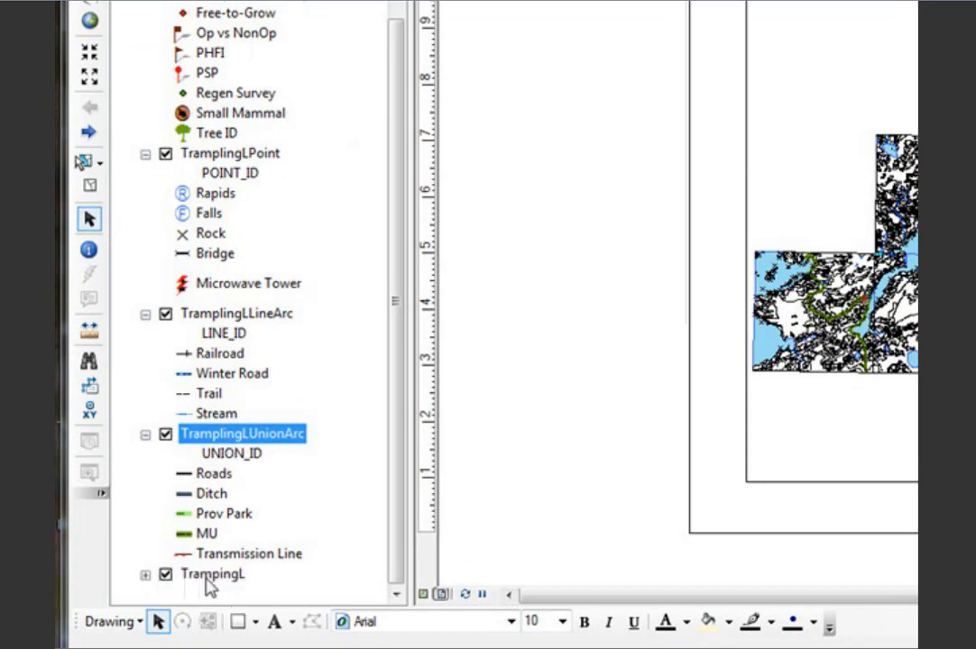
# - Open the attribute table of the TrampingL layer and shrink its docked area beneath the map
pyautogui.rightClick(209, 586)
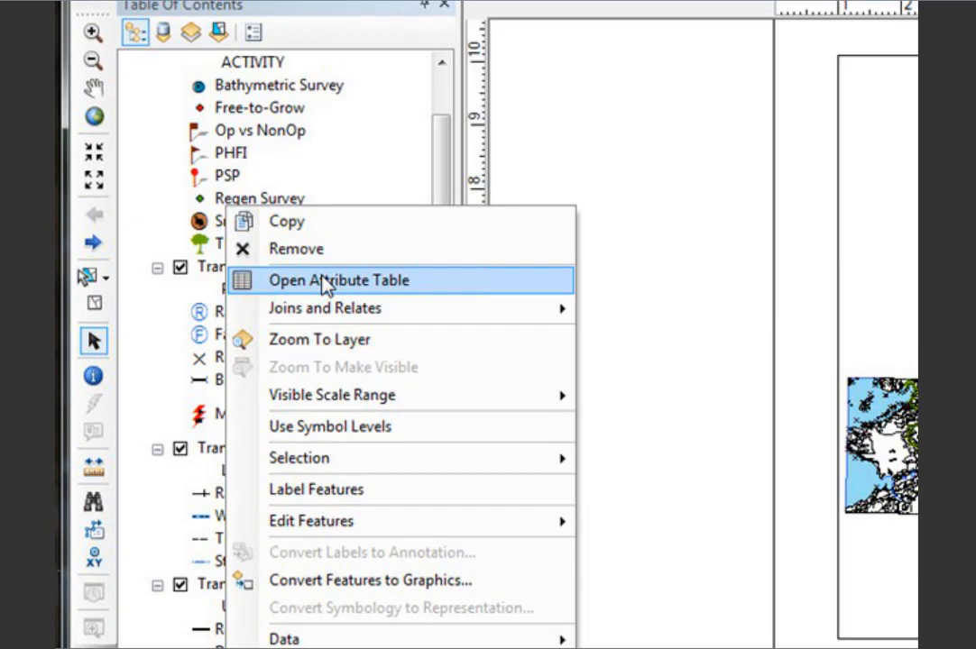
pyautogui.click(324, 282)
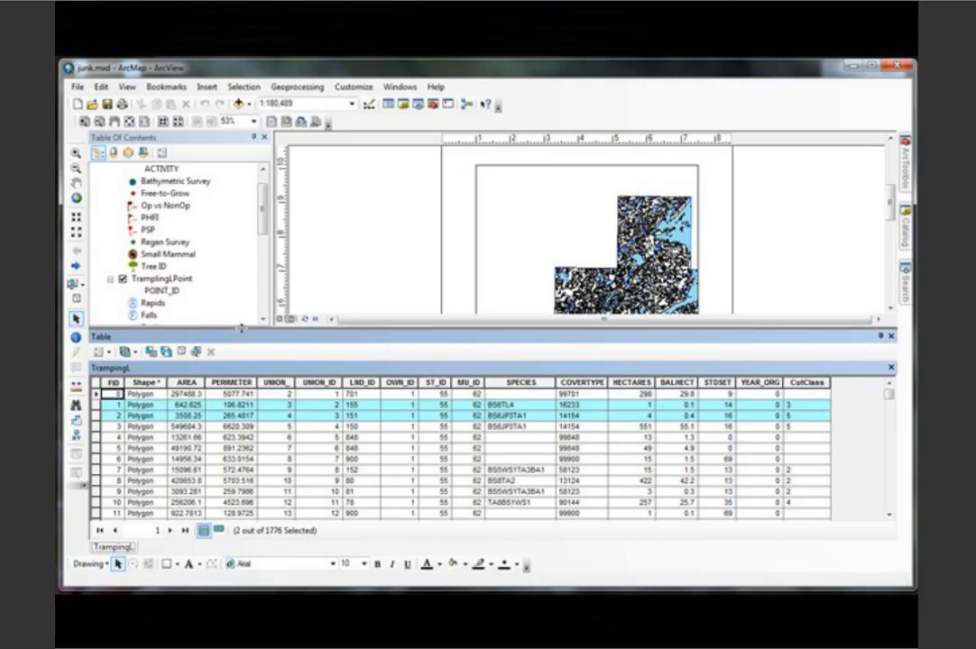
pyautogui.moveTo(248, 427); pyautogui.dragTo(248, 432)
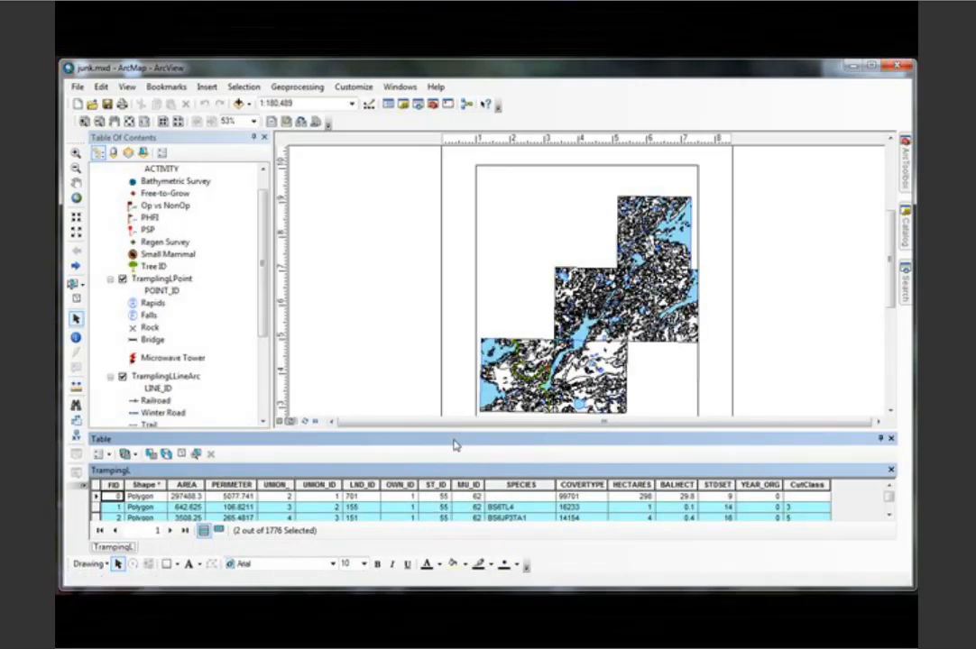
# - Undock the attribute table into a floating window and position it over the map
pyautogui.moveTo(455, 443); pyautogui.dragTo(587, 285)
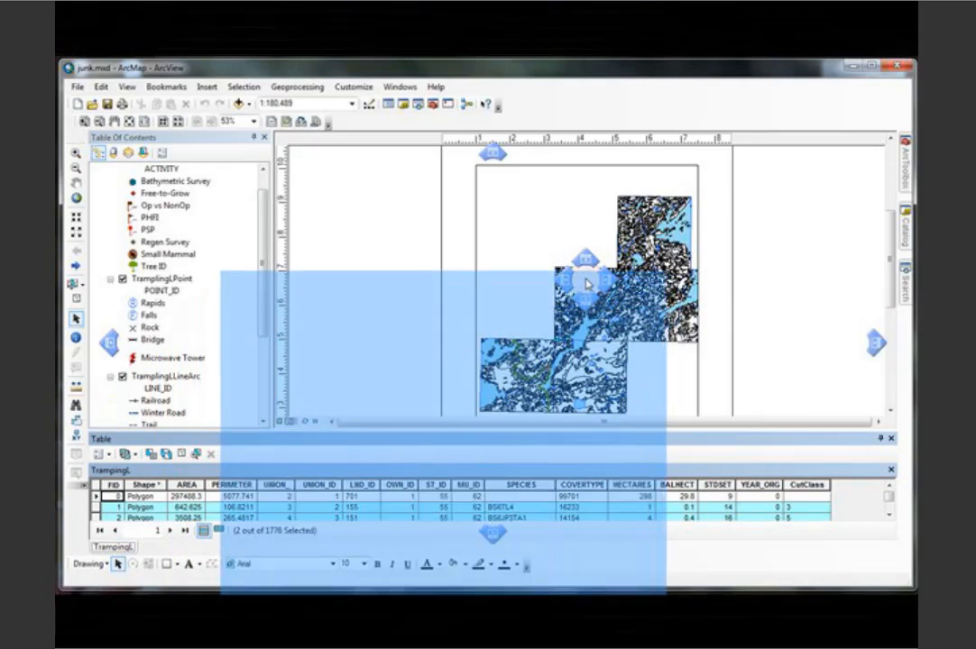
pyautogui.moveTo(587, 285); pyautogui.dragTo(586, 284)
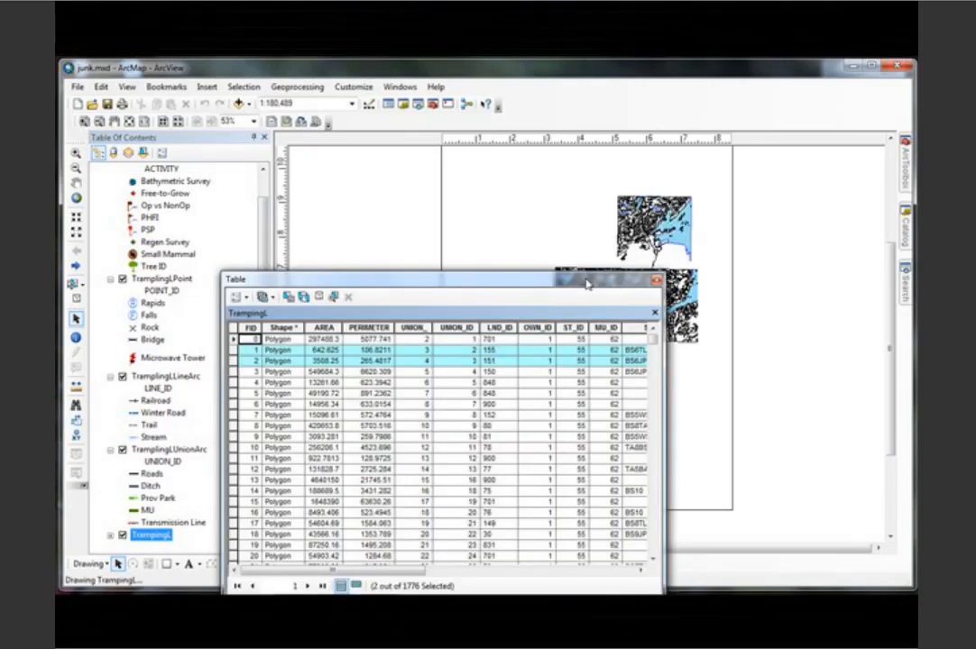
pyautogui.moveTo(507, 284); pyautogui.dragTo(590, 208)
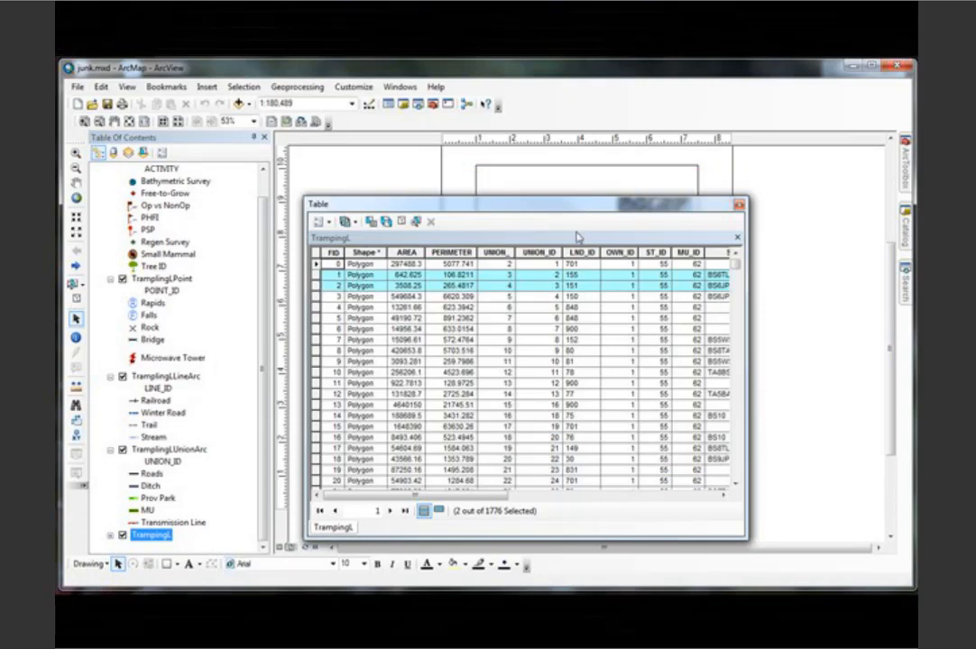
pyautogui.click(330, 224)
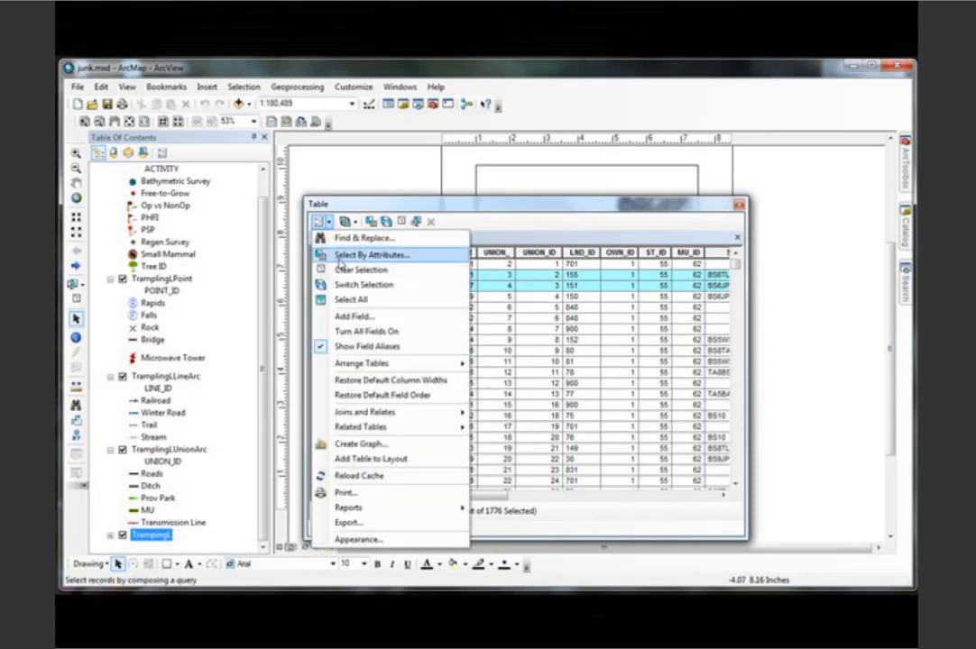
pyautogui.moveTo(365, 365)
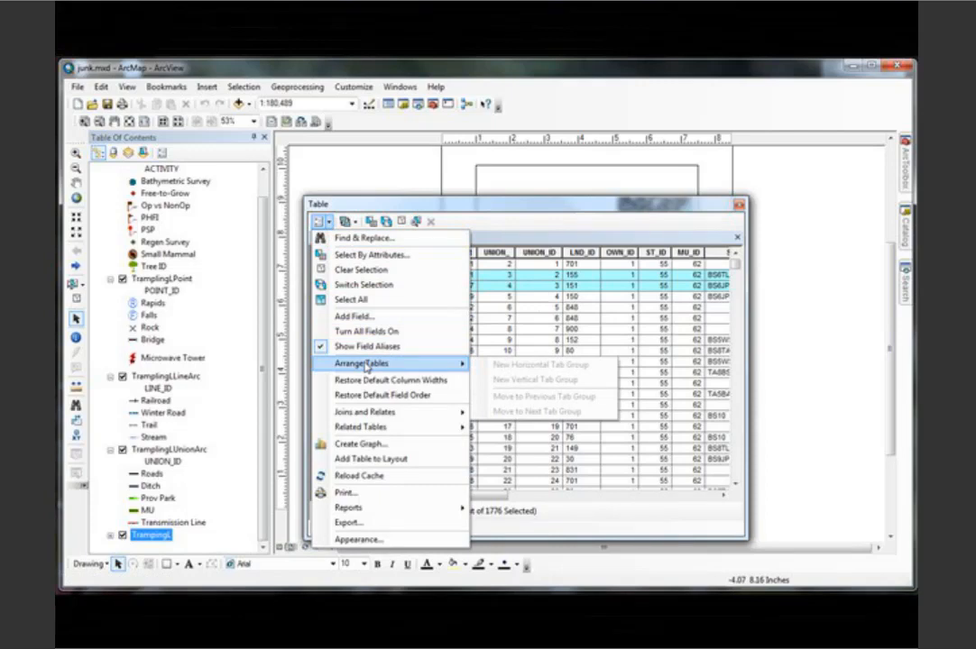
pyautogui.click(485, 211)
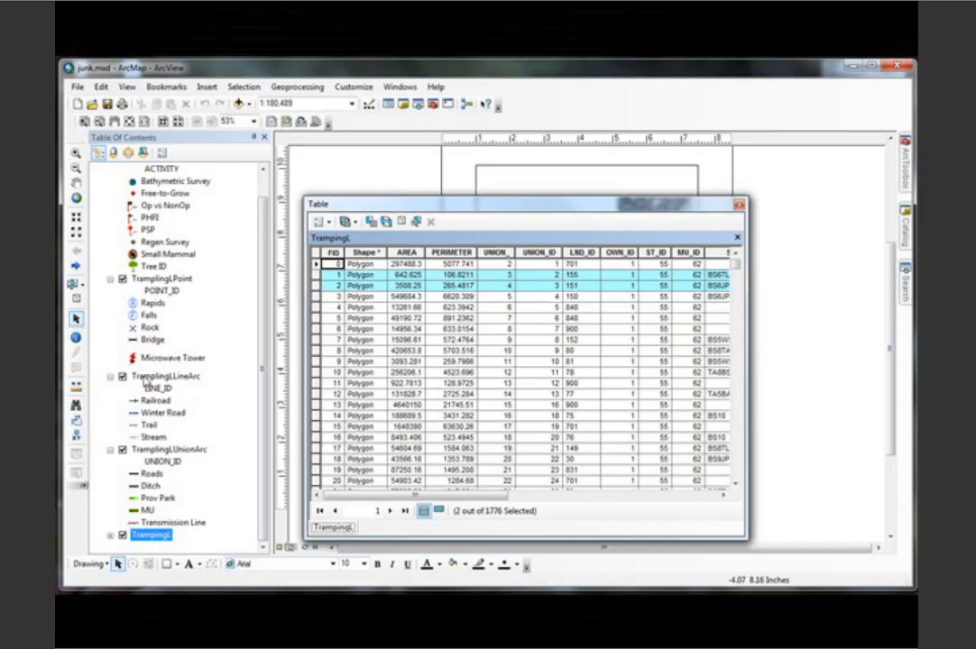
# - Open the attribute table of the TramplingLLineArc layer as well, and bring the TrampingL table back to the front
pyautogui.click(144, 378)
pyautogui.rightClick(157, 380)
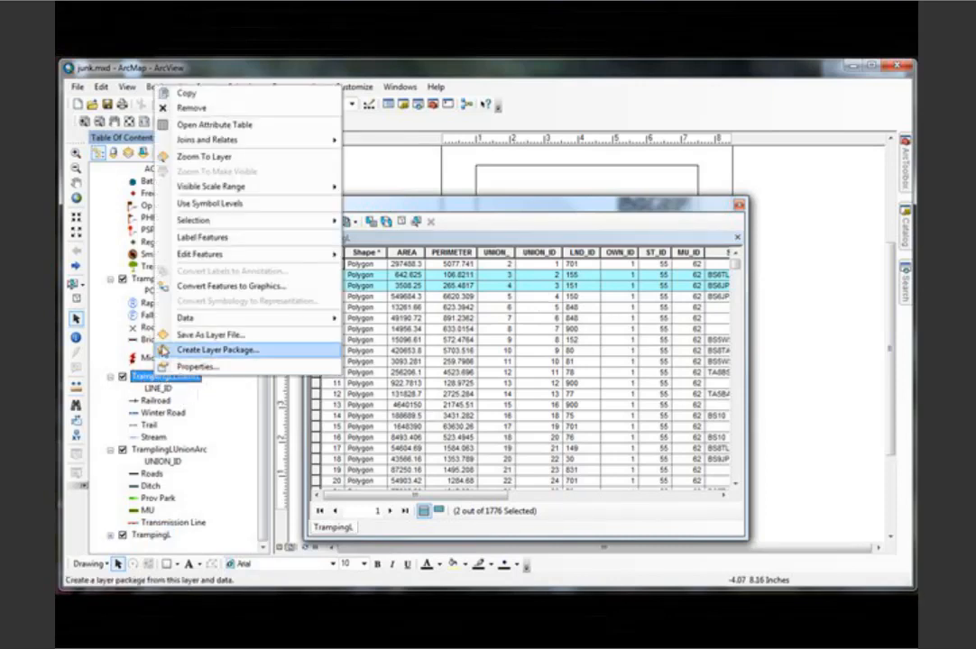
pyautogui.click(194, 127)
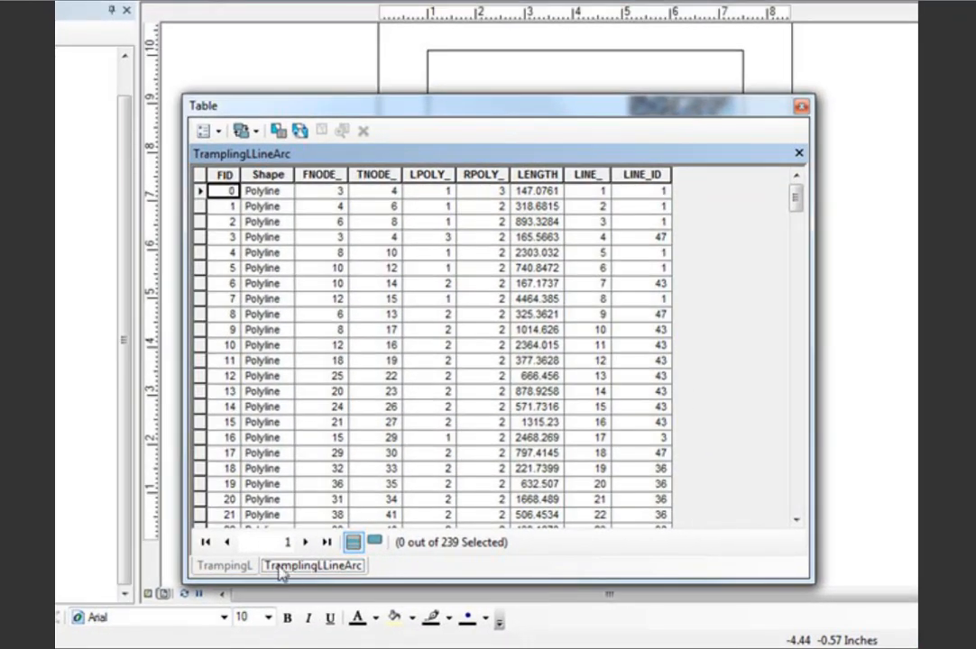
pyautogui.click(225, 567)
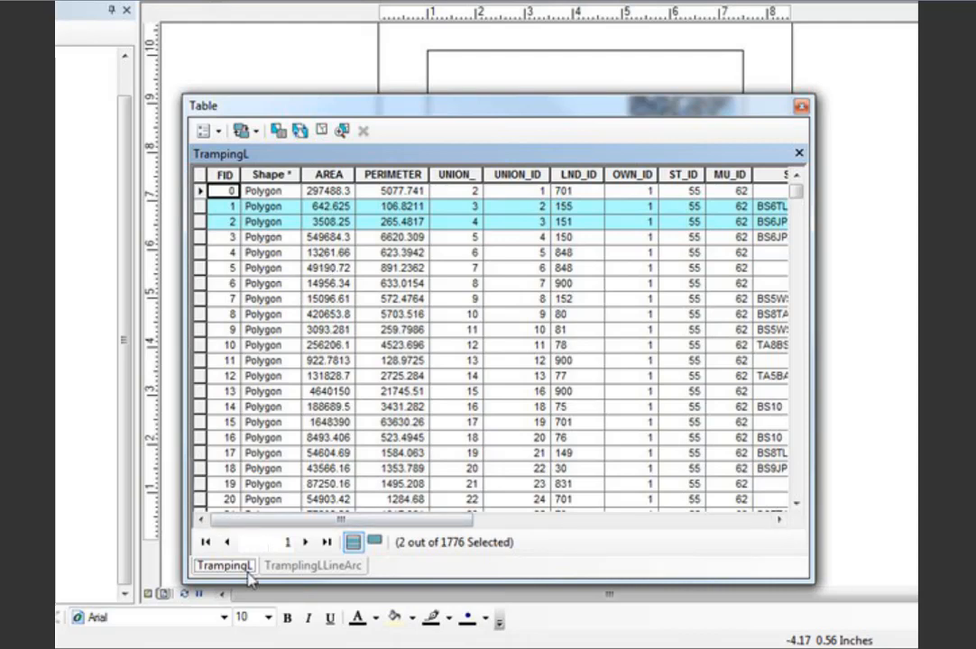
pyautogui.moveTo(417, 110)
pyautogui.mouseDown()
pyautogui.moveTo(433, 48)
pyautogui.moveTo(412, 112)
pyautogui.mouseUp()
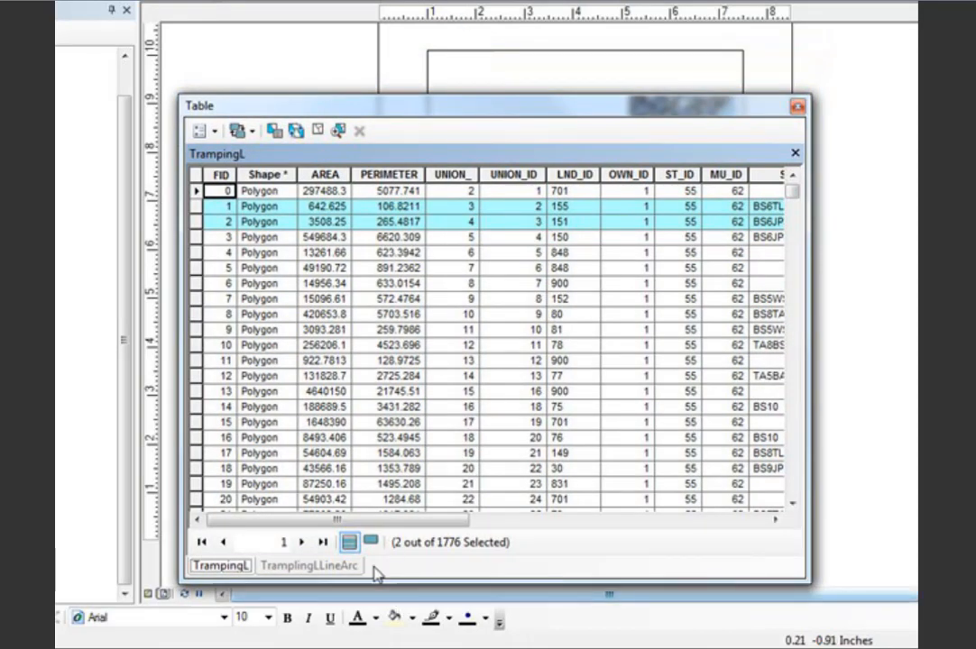
# - Arrange the TrampingL table in a new horizontal tab group and enlarge the table window
pyautogui.click(200, 131)
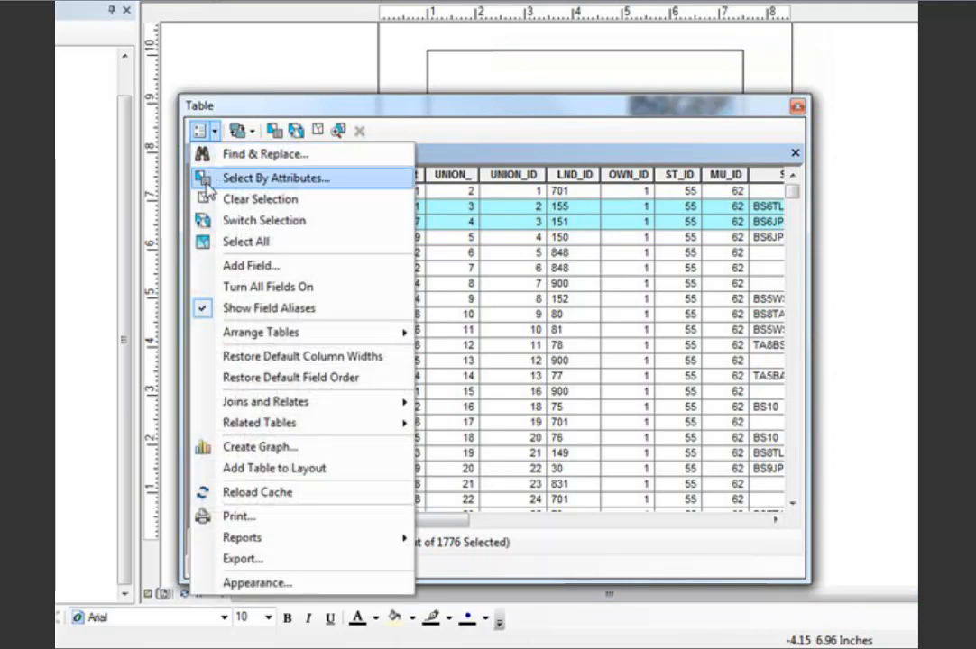
pyautogui.moveTo(267, 341)
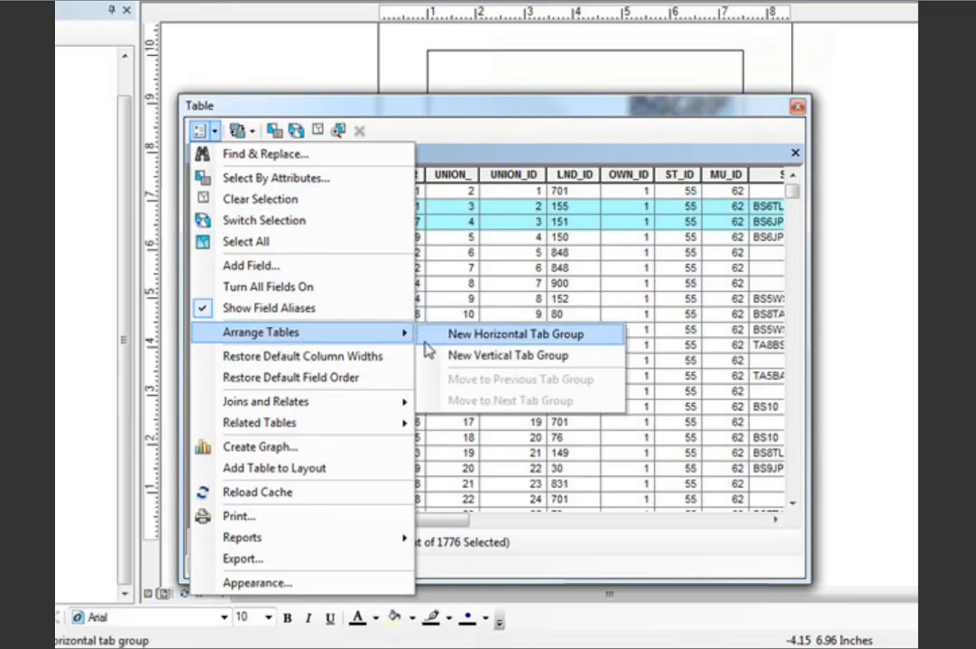
pyautogui.click(470, 339)
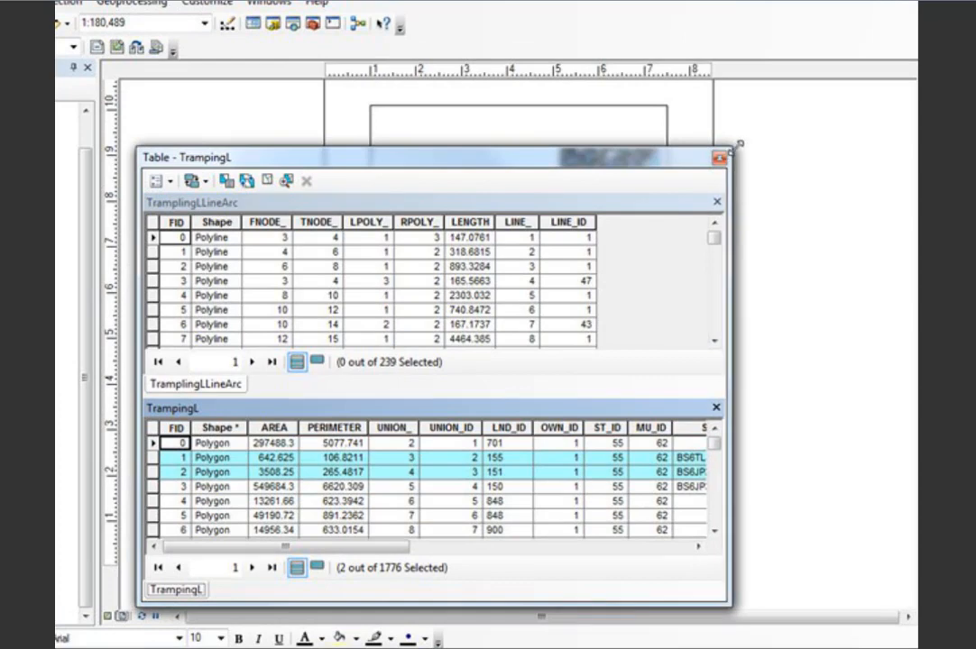
pyautogui.moveTo(734, 147); pyautogui.dragTo(891, 69)
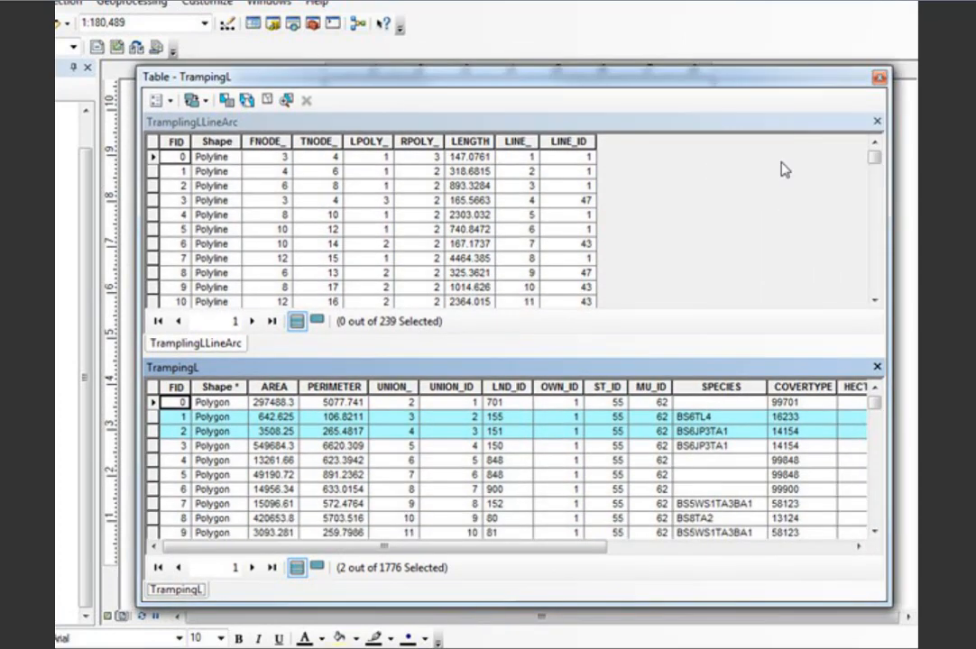
# - Move the TrampingL table back to the previous tab group
pyautogui.click(171, 104)
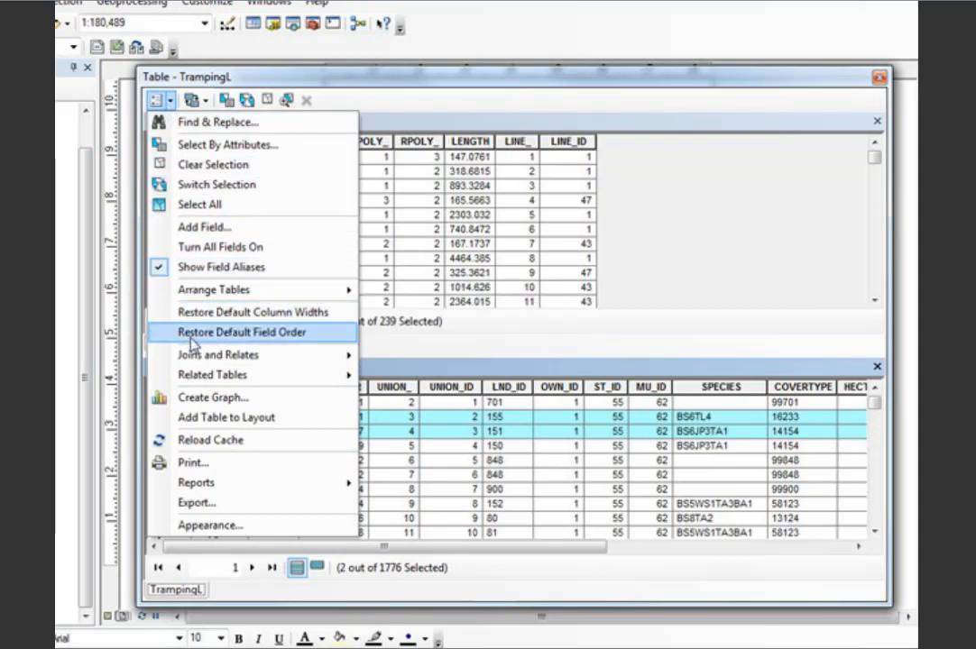
pyautogui.moveTo(194, 289)
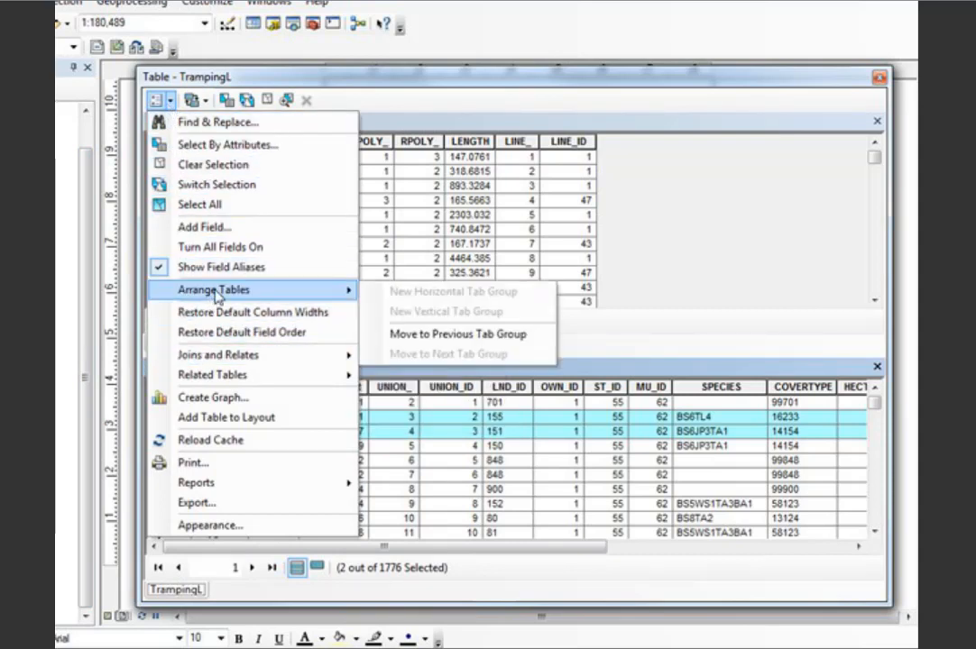
pyautogui.click(436, 334)
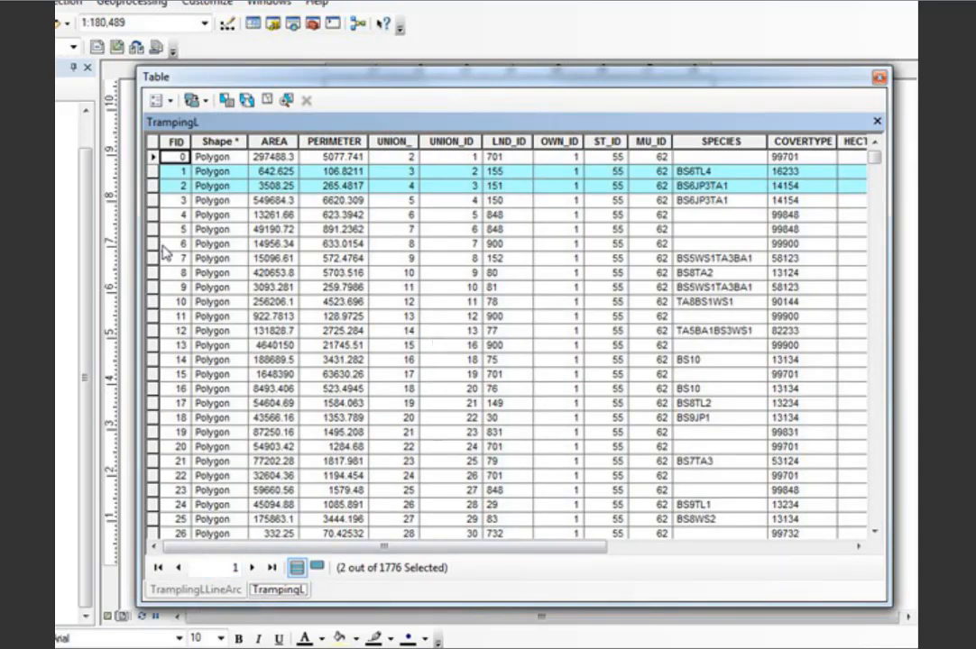
# - Put the TrampingL table in a new vertical tab group and widen the TramplingLLineArc pane to about half the window
pyautogui.click(159, 100)
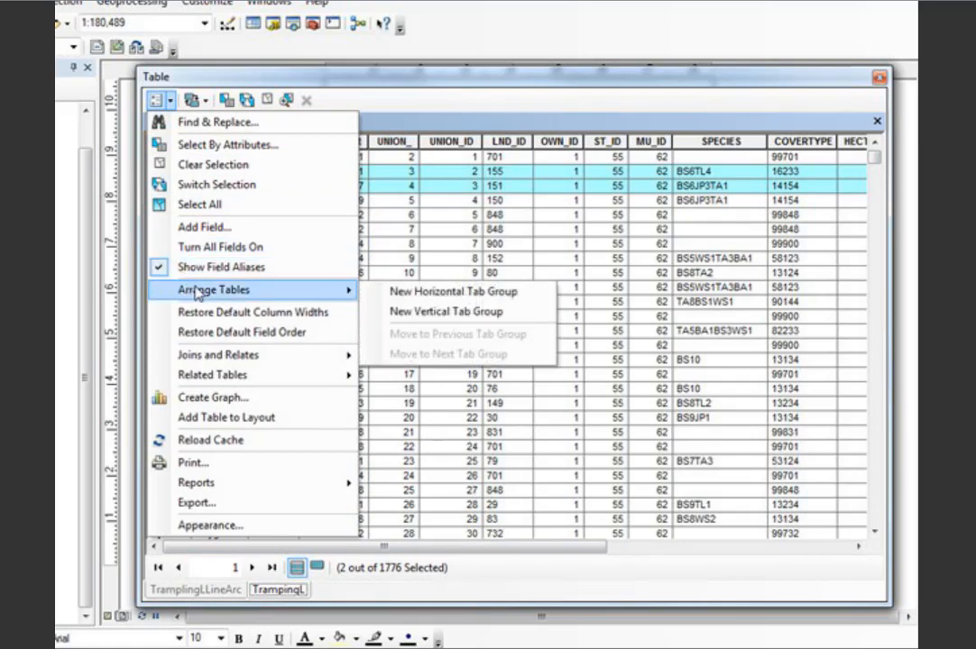
pyautogui.click(422, 313)
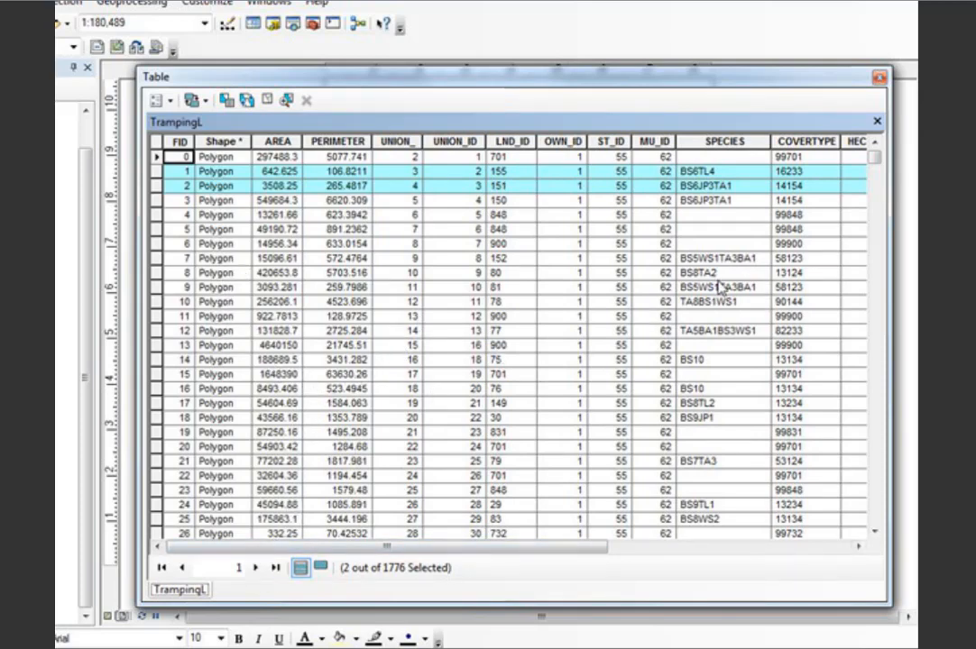
pyautogui.moveTo(497, 83); pyautogui.dragTo(541, 79)
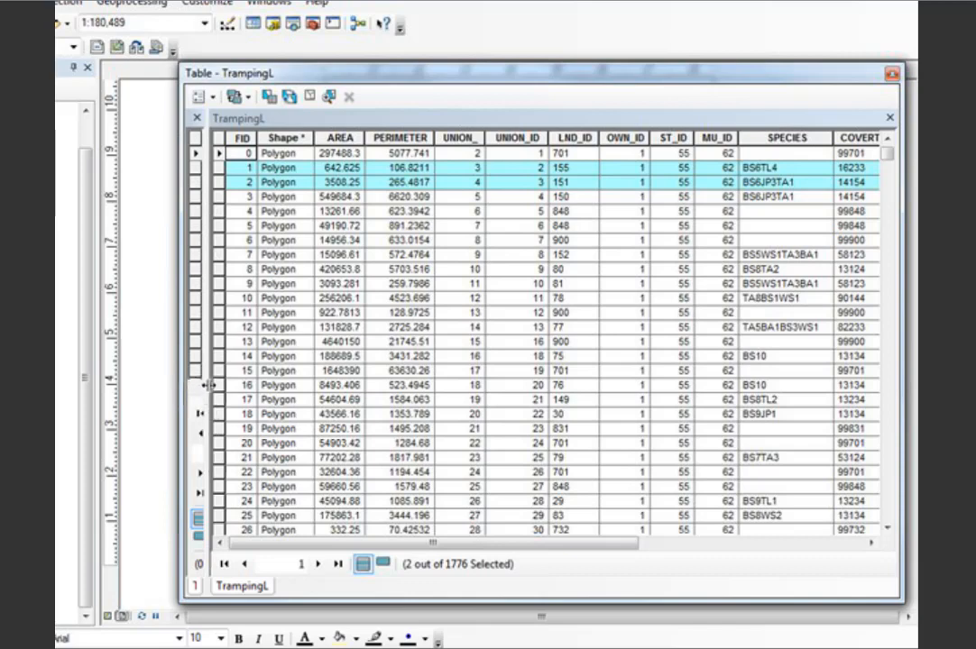
pyautogui.moveTo(208, 385); pyautogui.dragTo(540, 380)
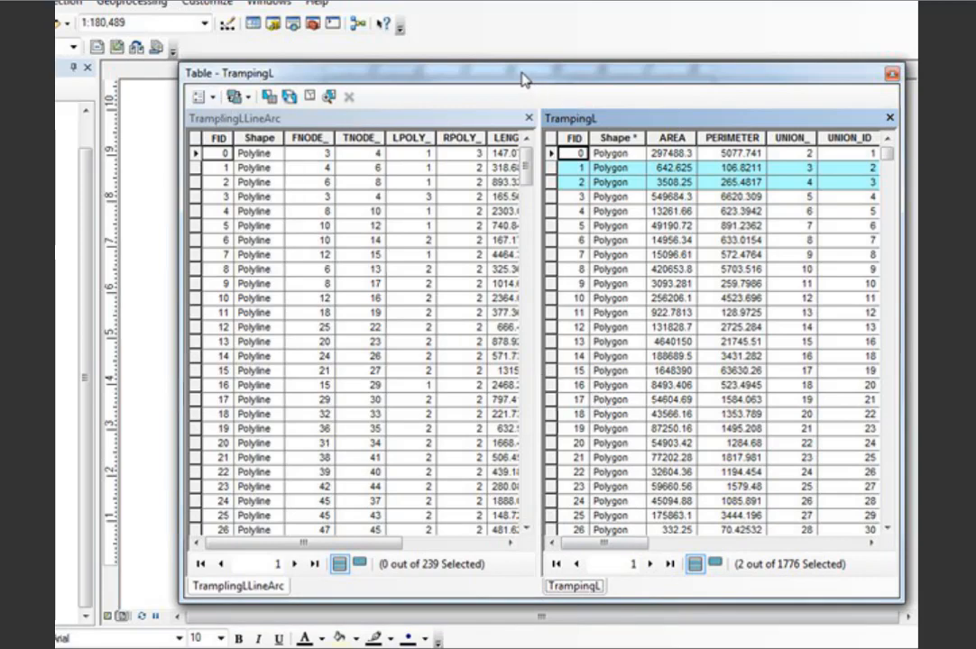
# - Dock the table window below the map and increase its height to show more rows
pyautogui.moveTo(525, 79); pyautogui.dragTo(519, 377)
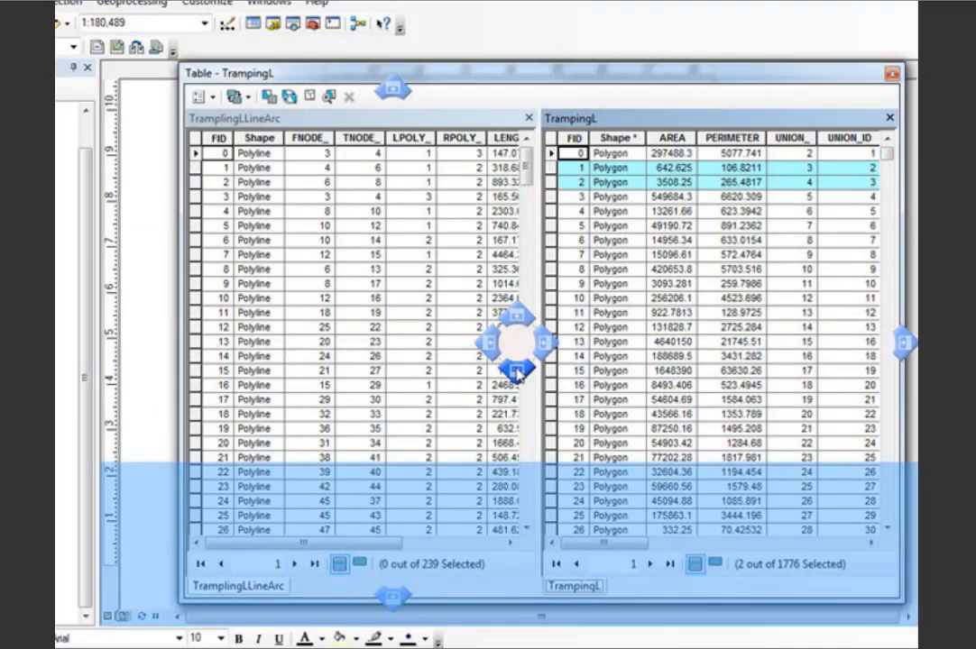
pyautogui.moveTo(517, 373); pyautogui.dragTo(517, 375)
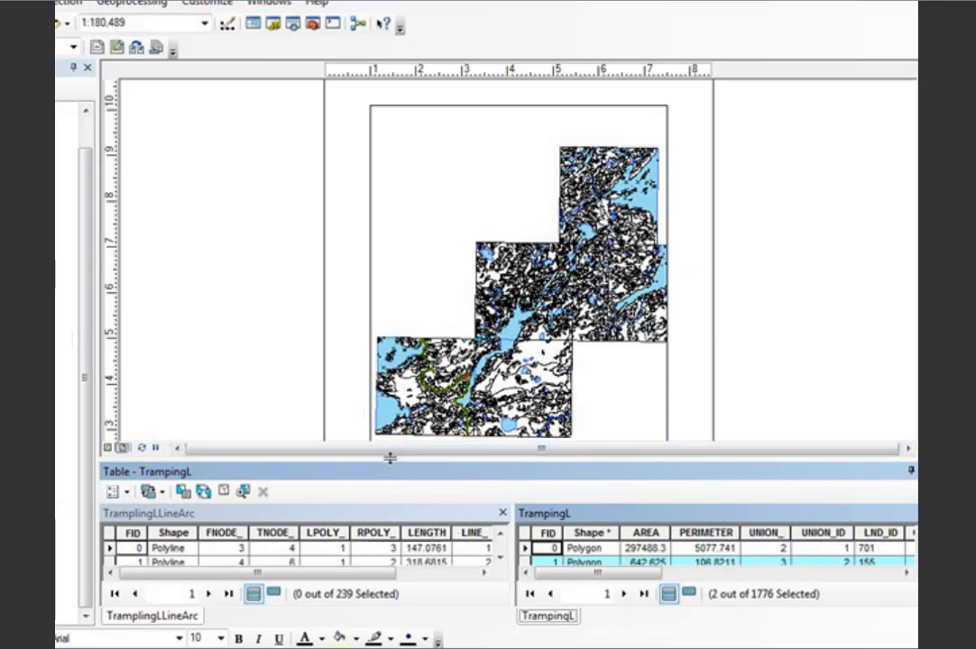
pyautogui.moveTo(392, 460); pyautogui.dragTo(395, 361)
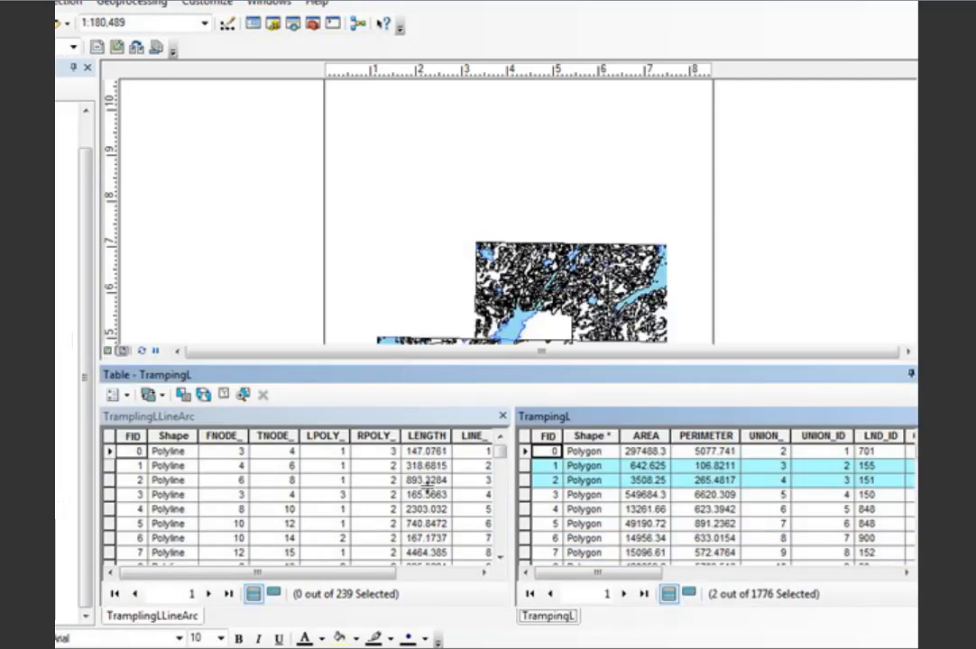
# - Merge the side-by-side tables into one group by moving TrampingL to the previous tab group
pyautogui.click(126, 397)
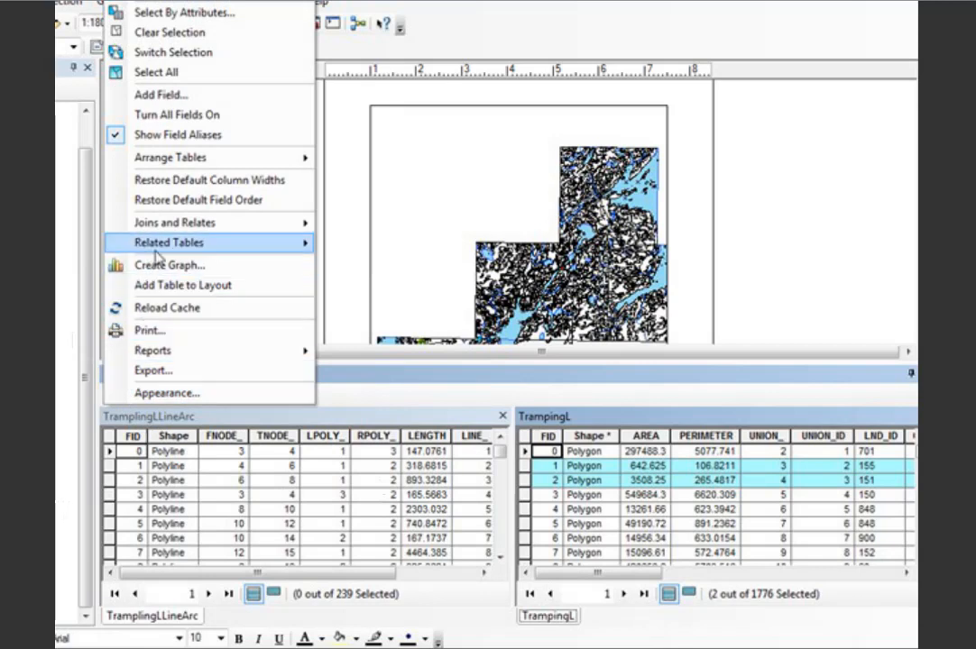
pyautogui.moveTo(140, 168)
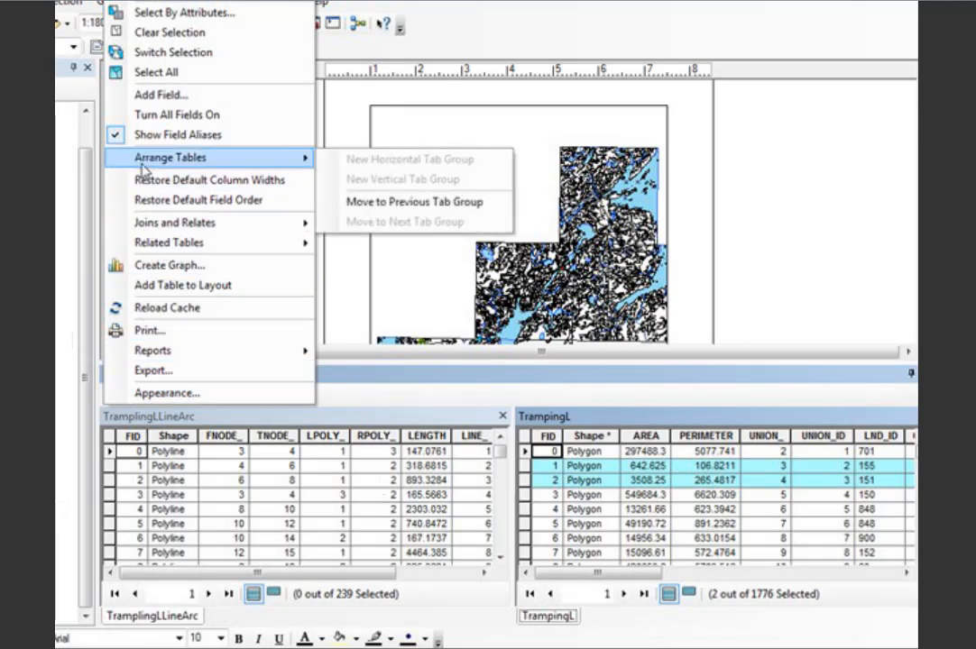
pyautogui.click(375, 207)
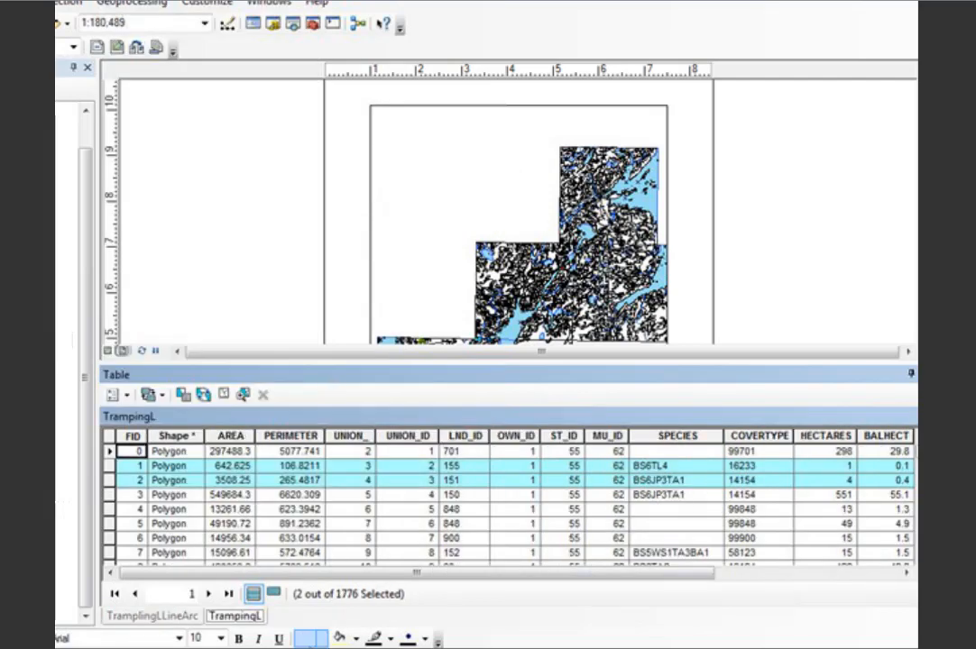
# - Bring the TramplingLLineArc table to the front and close it
pyautogui.click(158, 616)
pyautogui.click(151, 616)
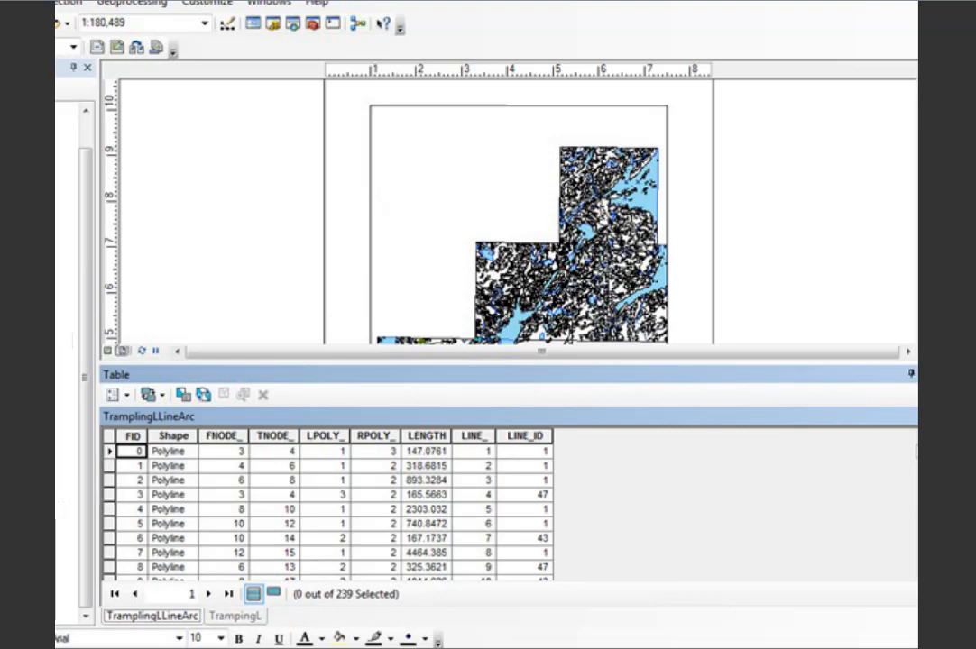
pyautogui.click(924, 417)
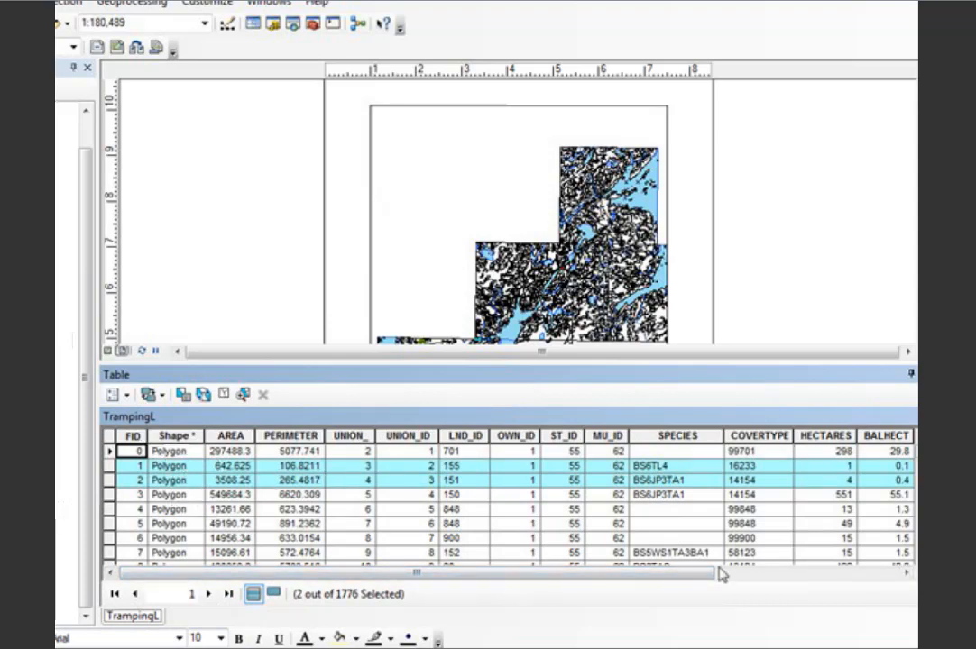
# - Sort the TrampingL table by LND_ID in ascending order and review the sorted records
pyautogui.moveTo(608, 577); pyautogui.dragTo(735, 577)
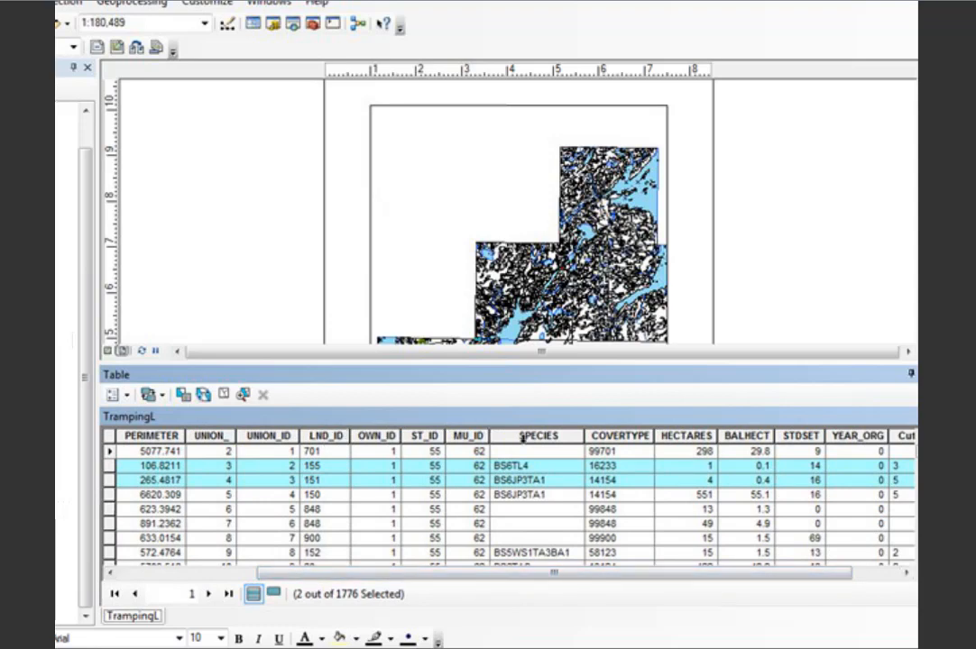
pyautogui.moveTo(488, 582); pyautogui.dragTo(344, 575)
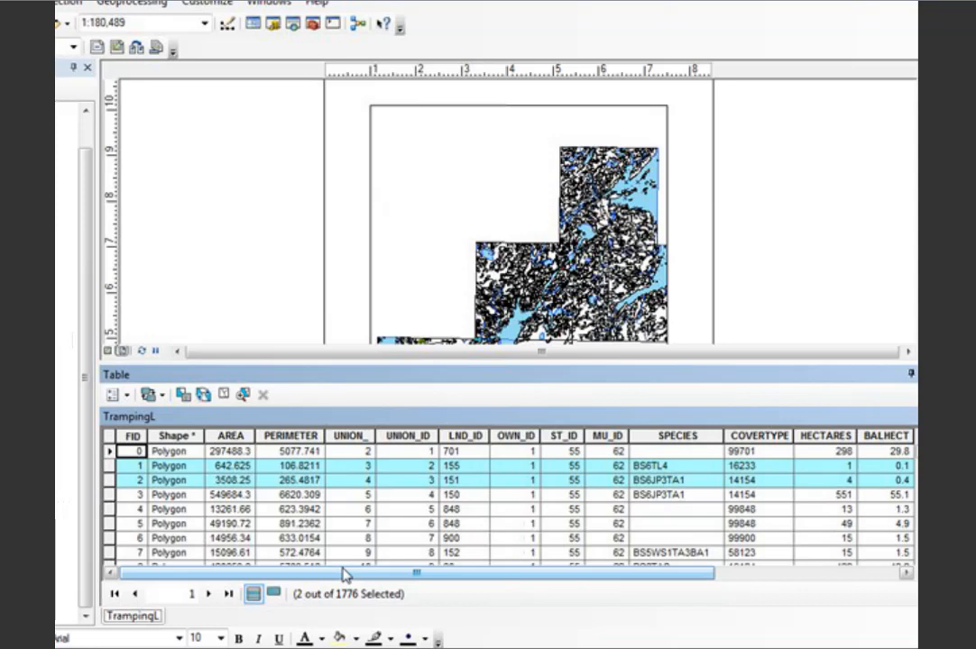
pyautogui.rightClick(460, 437)
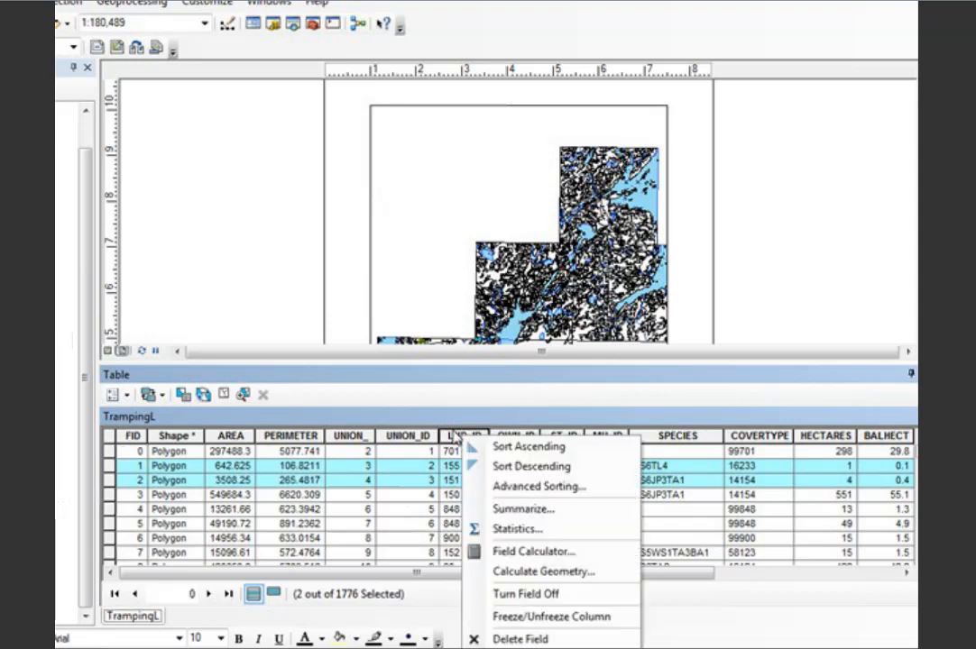
pyautogui.click(525, 448)
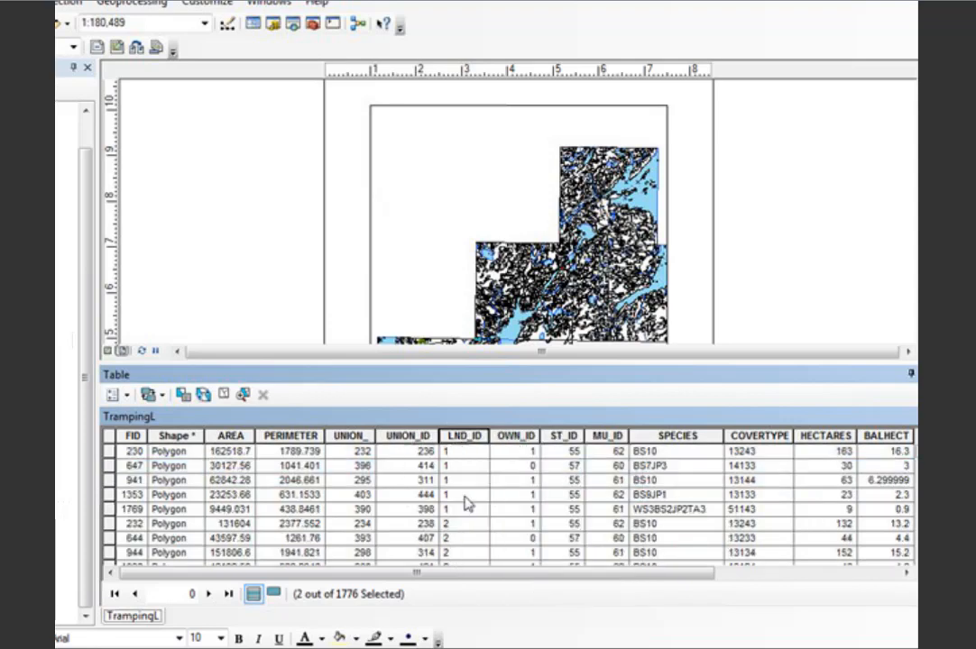
pyautogui.scroll(-20, 514, 472)
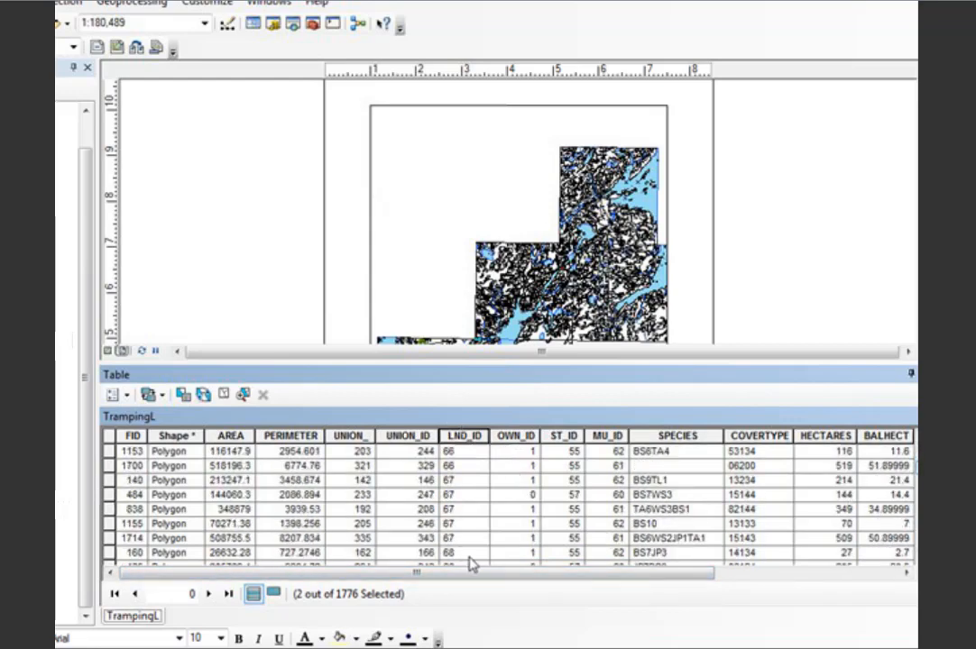
# - Sort the TrampingL table by LND_ID in descending order and review the records from the start
pyautogui.rightClick(456, 436)
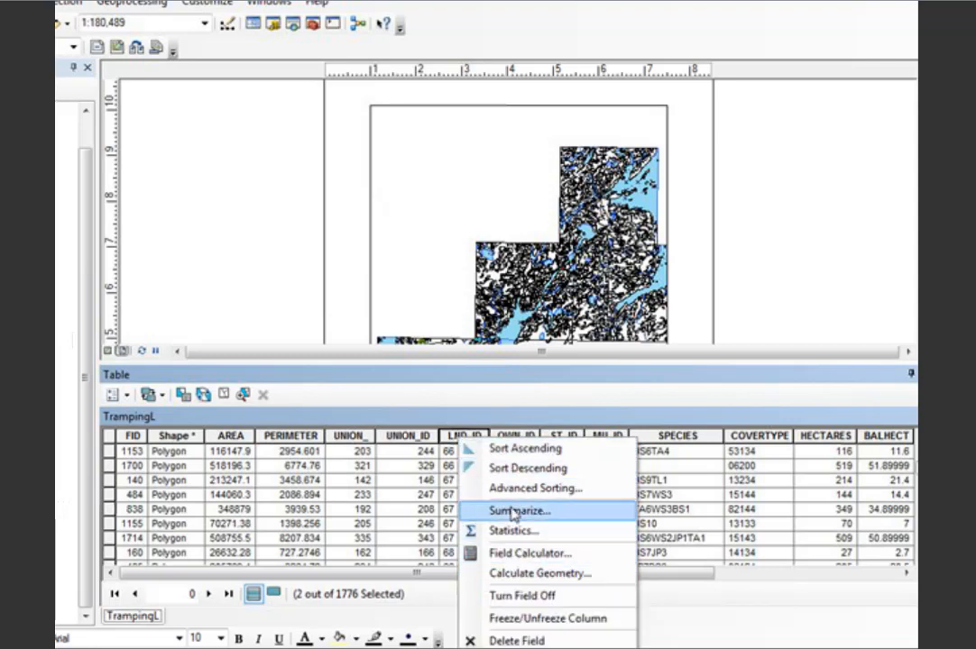
pyautogui.click(511, 470)
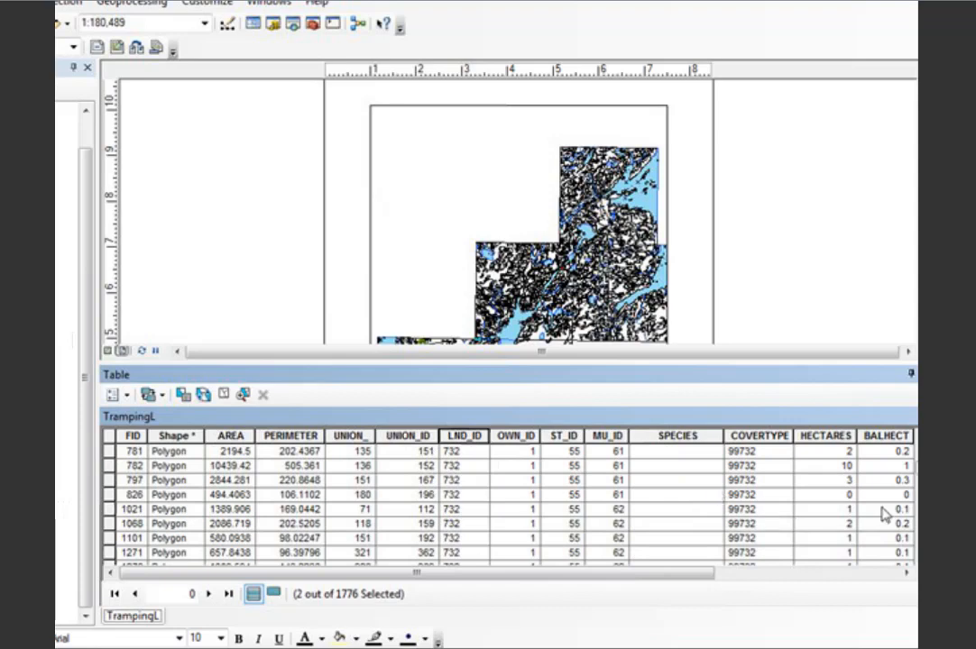
pyautogui.moveTo(914, 460); pyautogui.dragTo(916, 452)
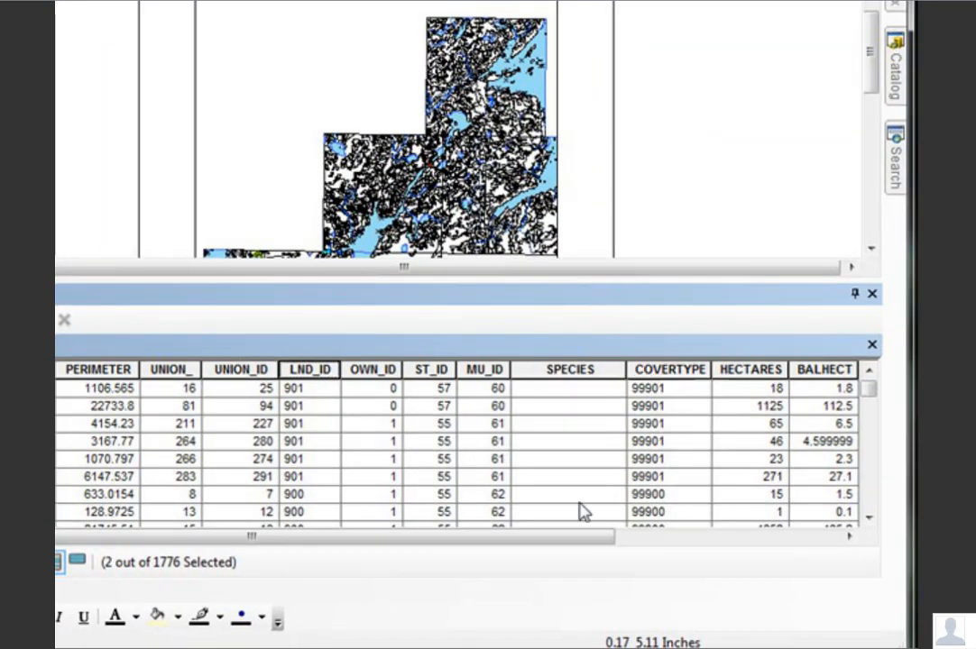
# - Sort the TrampingL table by CutClass in ascending order and look further down the records
pyautogui.moveTo(567, 536); pyautogui.dragTo(790, 536)
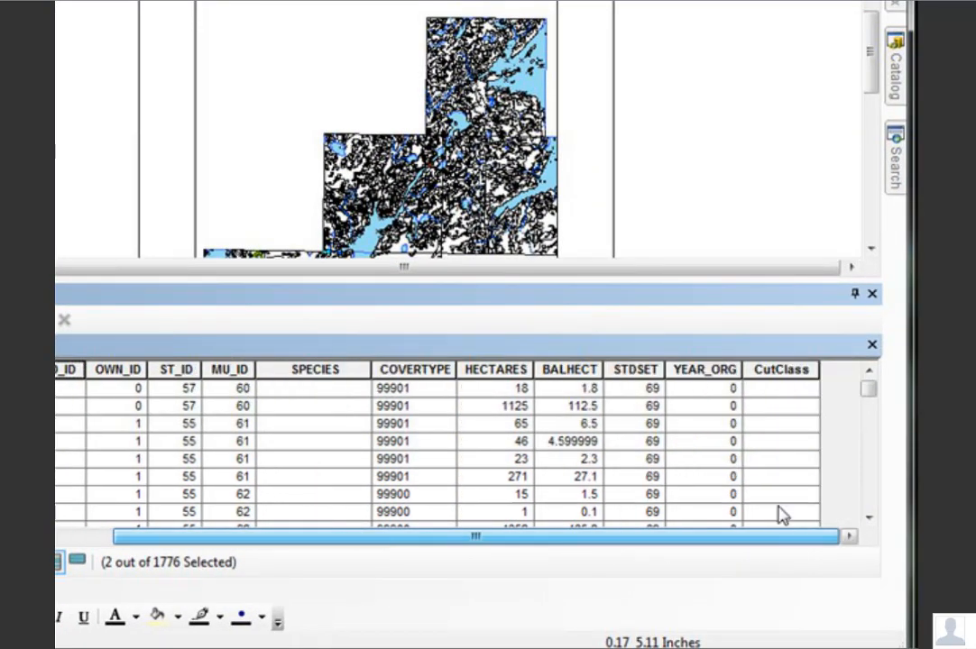
pyautogui.rightClick(773, 371)
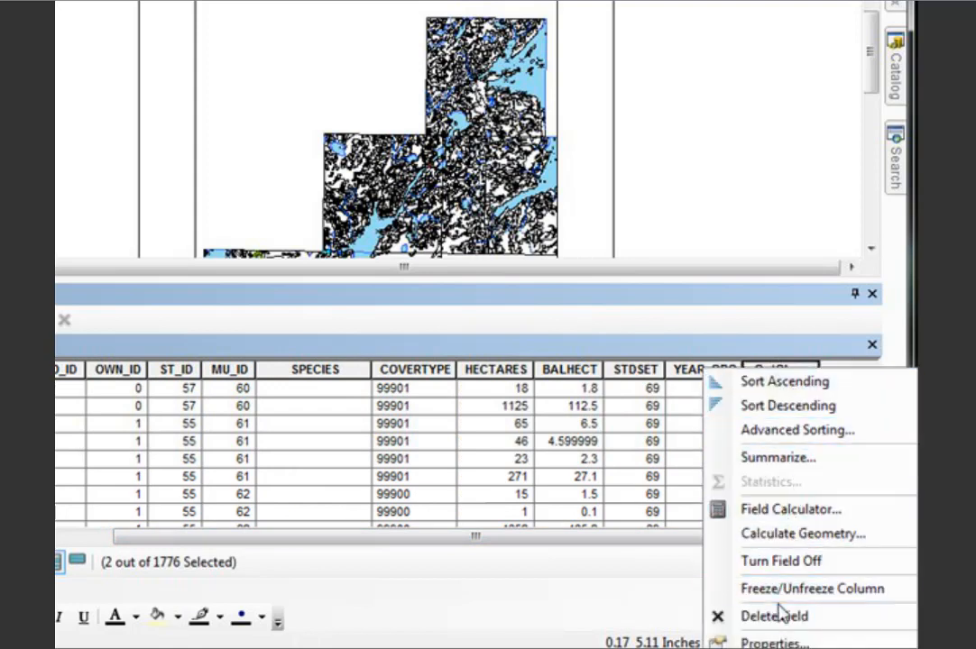
pyautogui.click(767, 390)
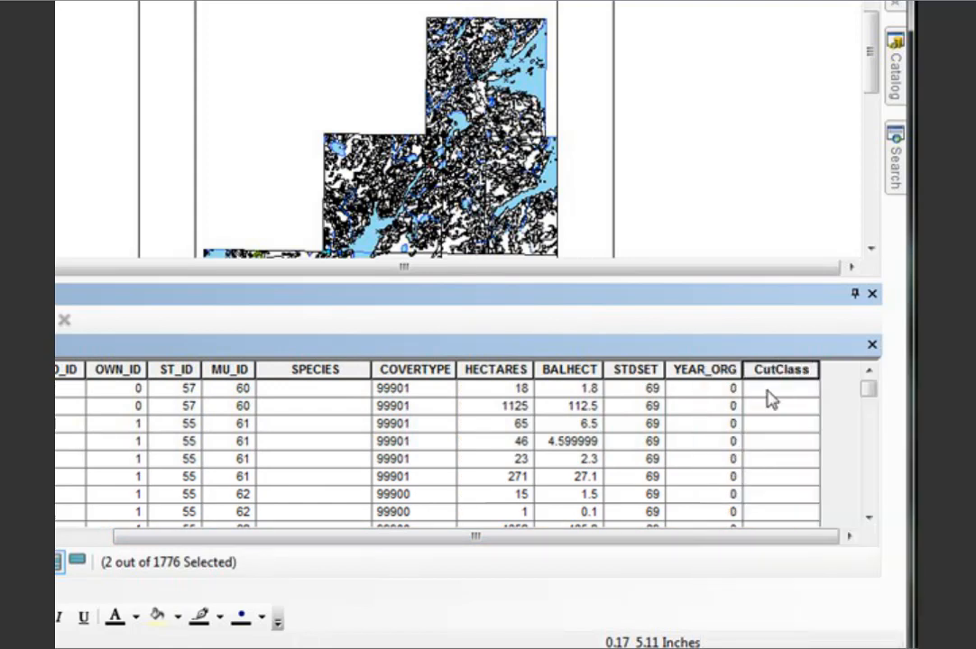
pyautogui.moveTo(866, 395); pyautogui.dragTo(871, 491)
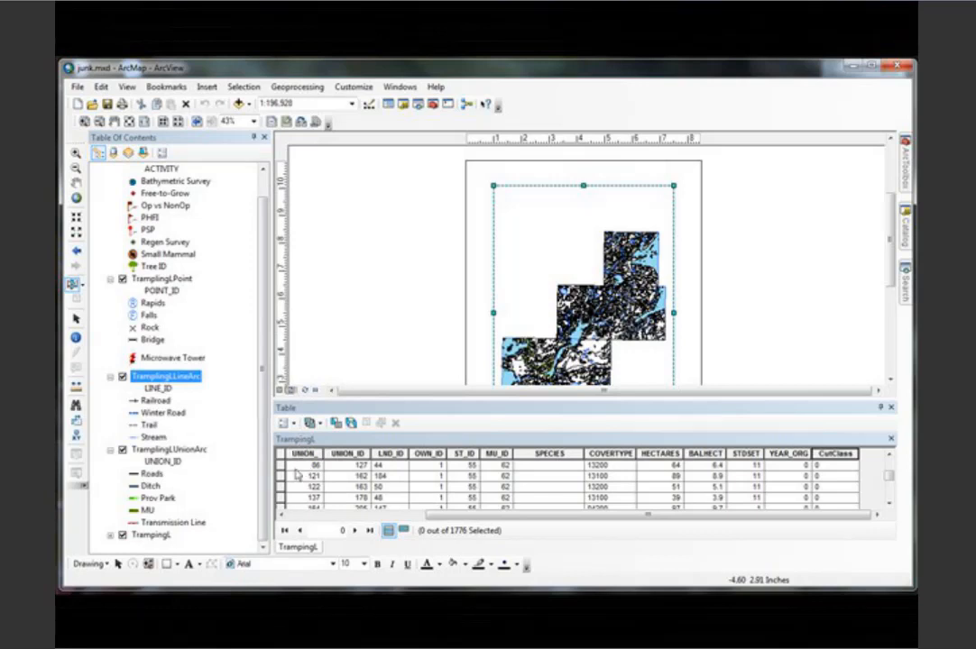
# - Re-sort the TrampingL table by LND_ID in descending order and return to the first records
pyautogui.rightClick(391, 454)
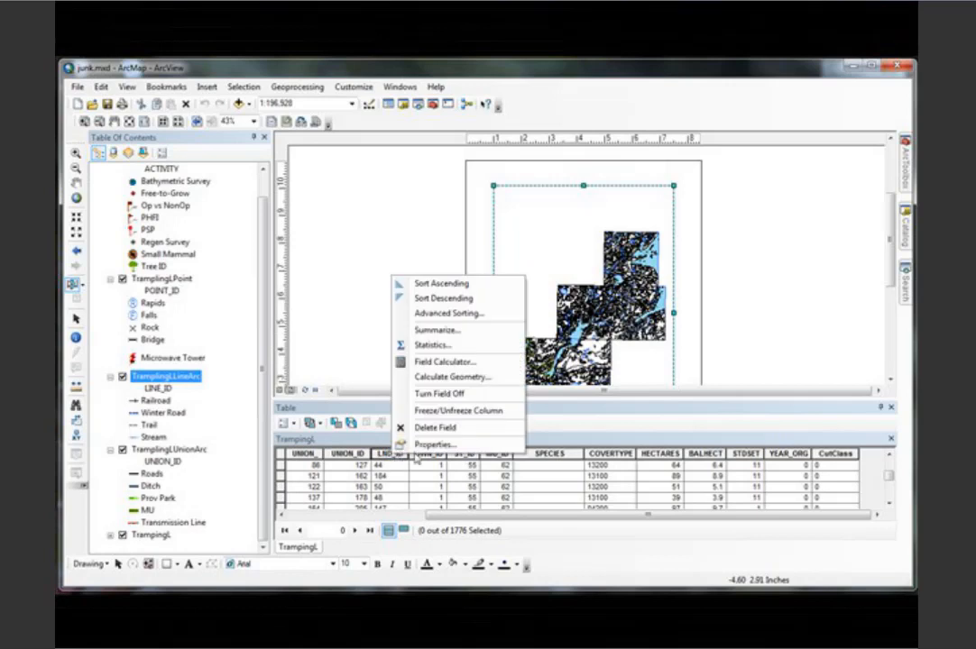
pyautogui.click(433, 300)
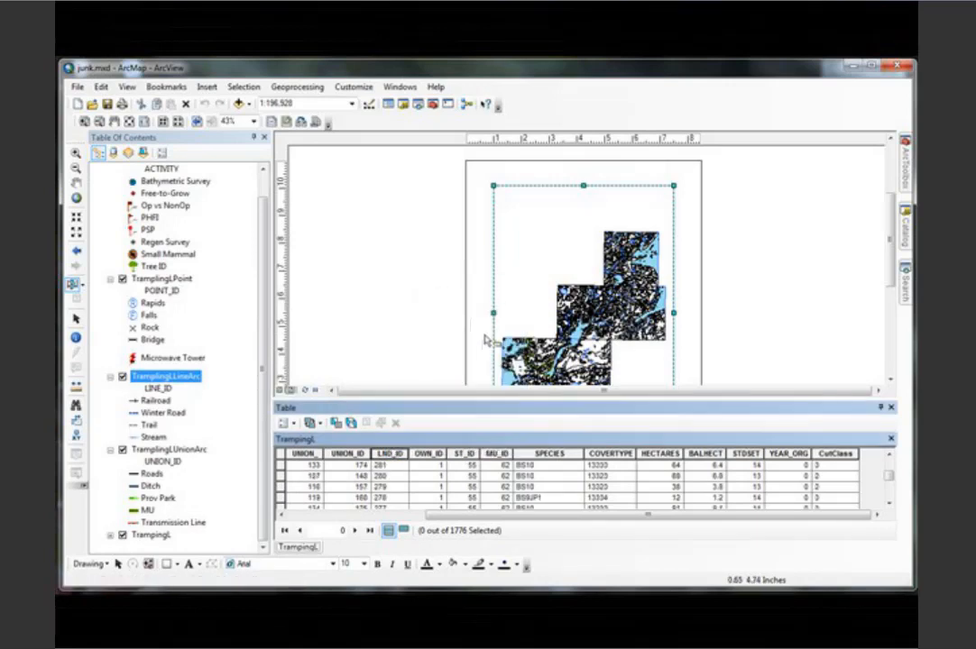
pyautogui.moveTo(888, 476); pyautogui.dragTo(891, 468)
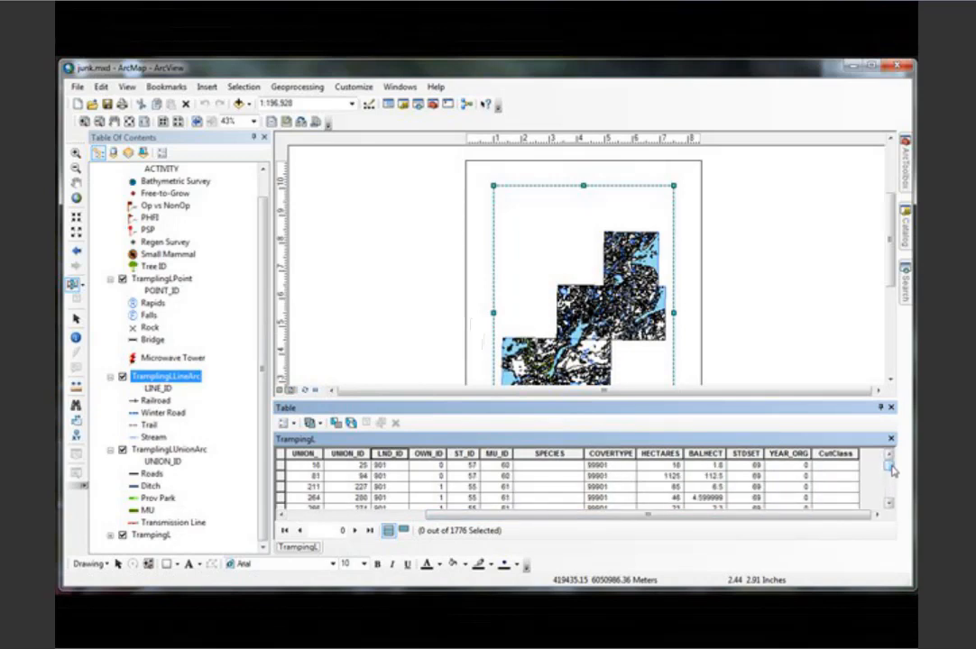
# - Select the first TrampingL record and inspect its polygon up close in data view, restoring the previous map extent
pyautogui.click(281, 465)
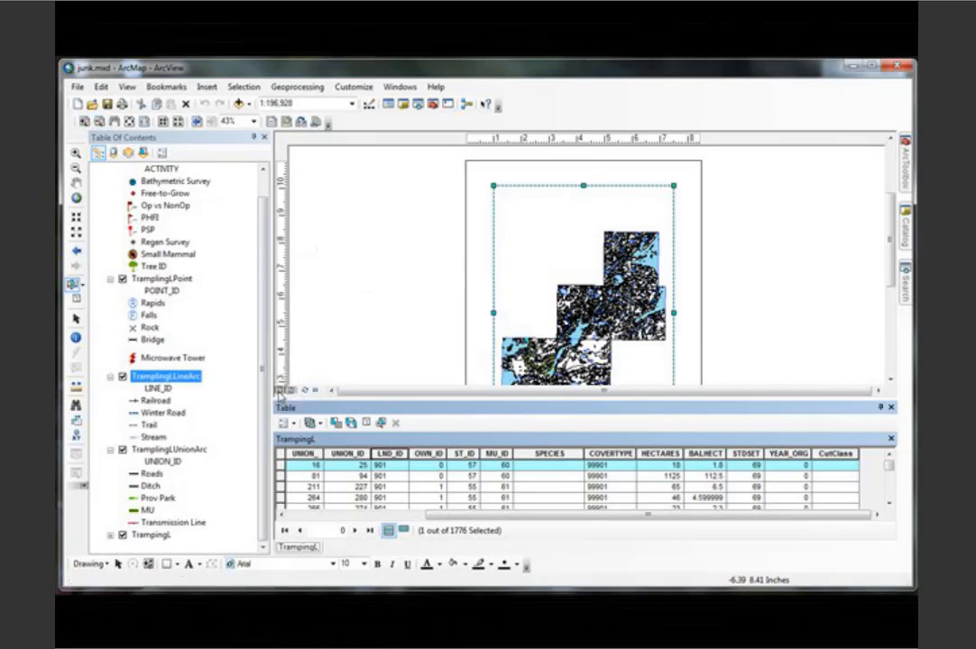
pyautogui.click(279, 392)
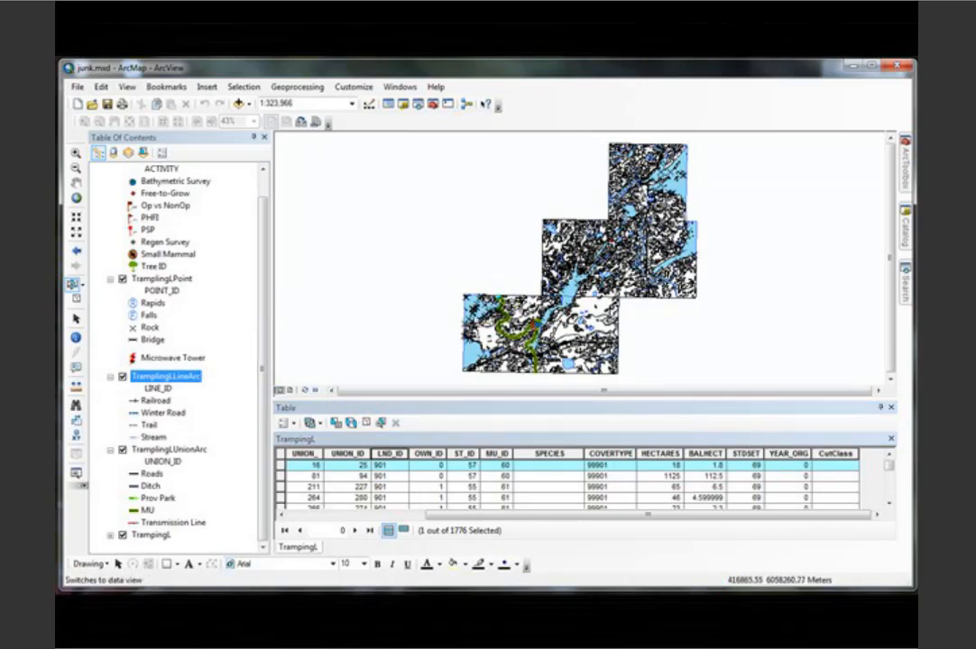
pyautogui.click(76, 153)
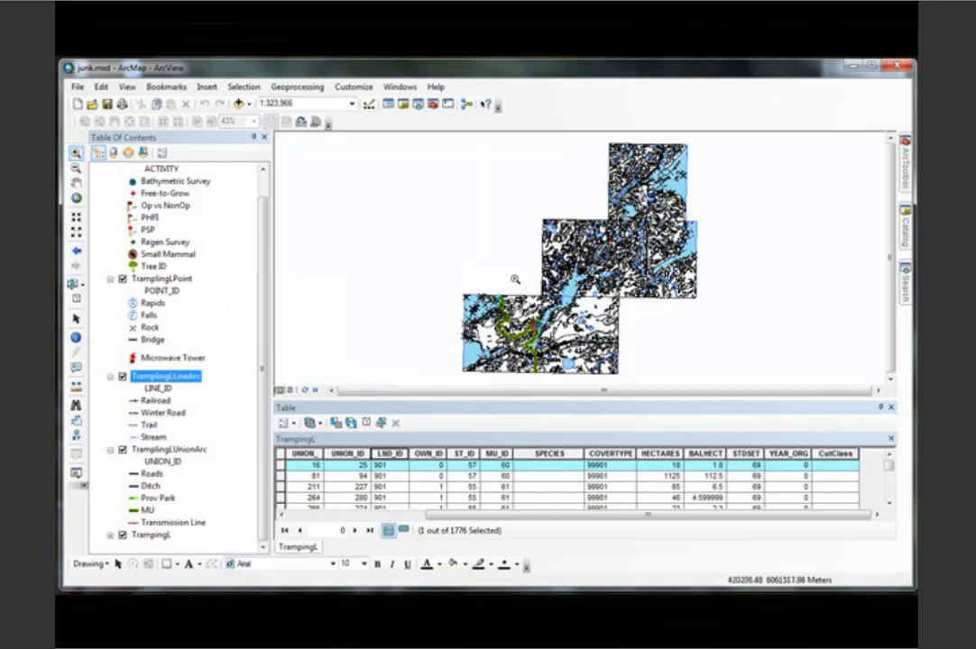
pyautogui.moveTo(516, 281); pyautogui.dragTo(458, 326)
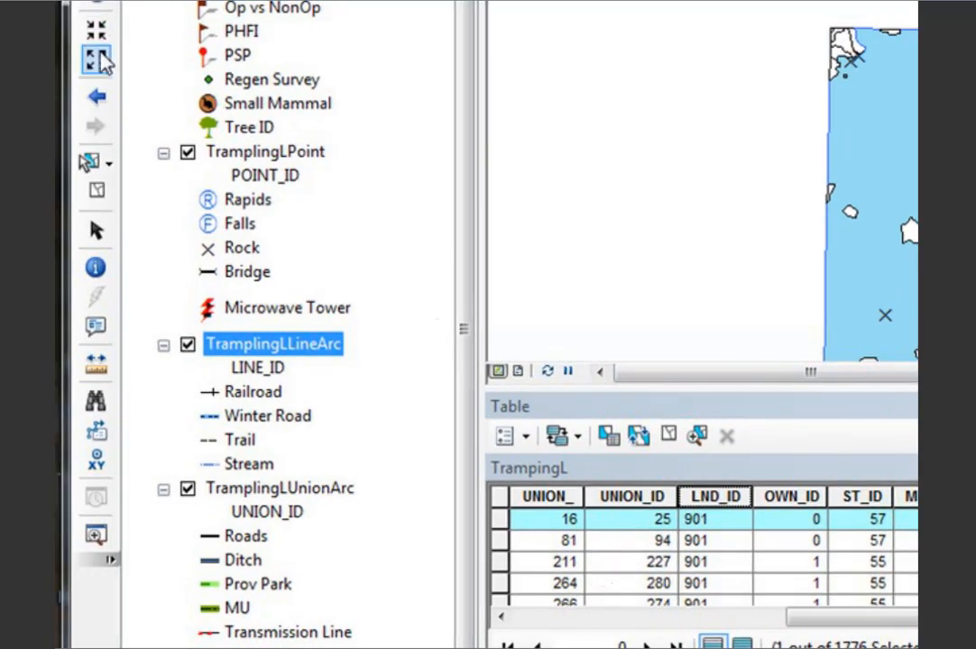
pyautogui.click(94, 101)
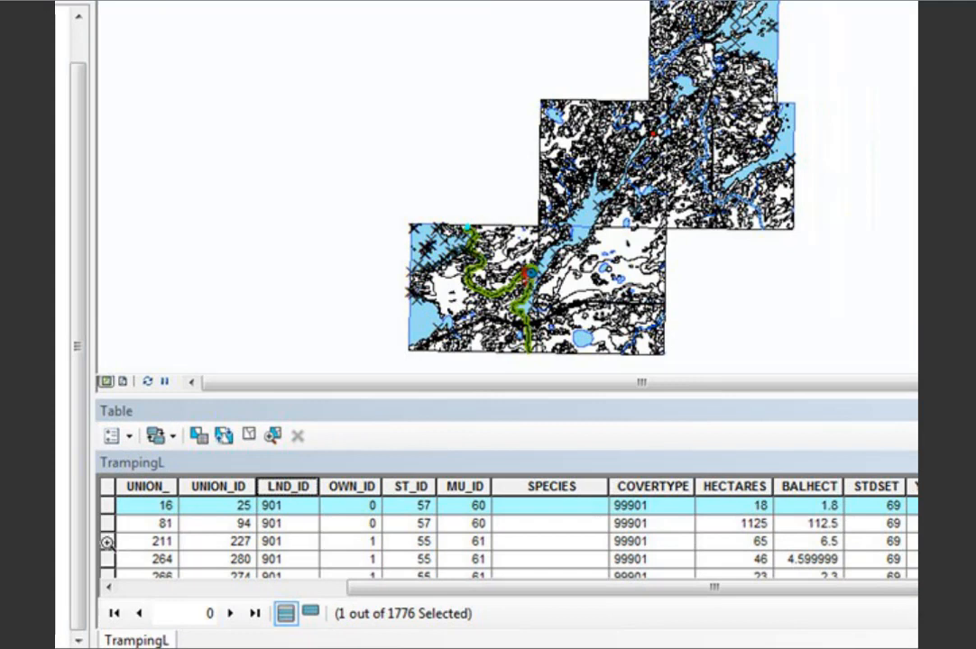
# - Add the non-adjacent records with UNION_ID 227, 274, 7, 291 and 16 to the selection, and clear the whole selection
pyautogui.keyDown('ctrl'); pyautogui.click(107, 542); pyautogui.keyUp('ctrl')
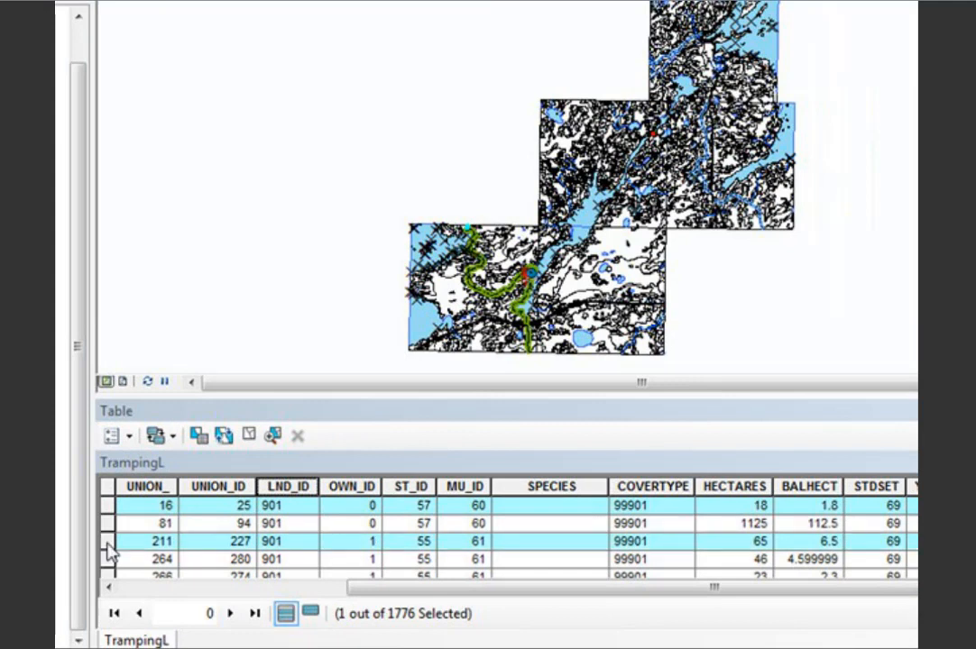
pyautogui.keyDown('ctrl'); pyautogui.click(109, 574); pyautogui.keyUp('ctrl')
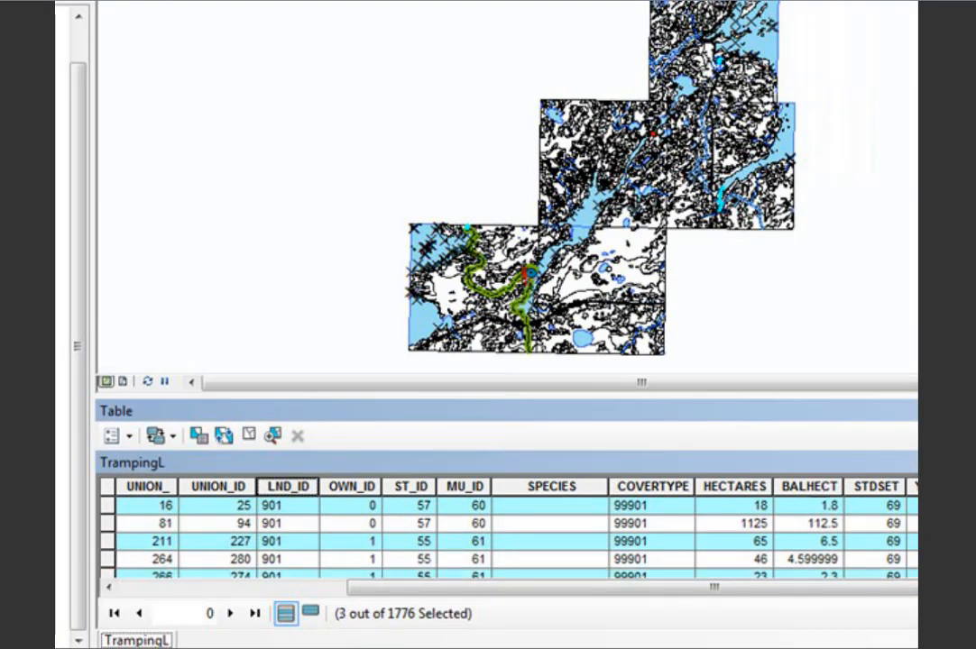
pyautogui.scroll(-4, 511, 539)
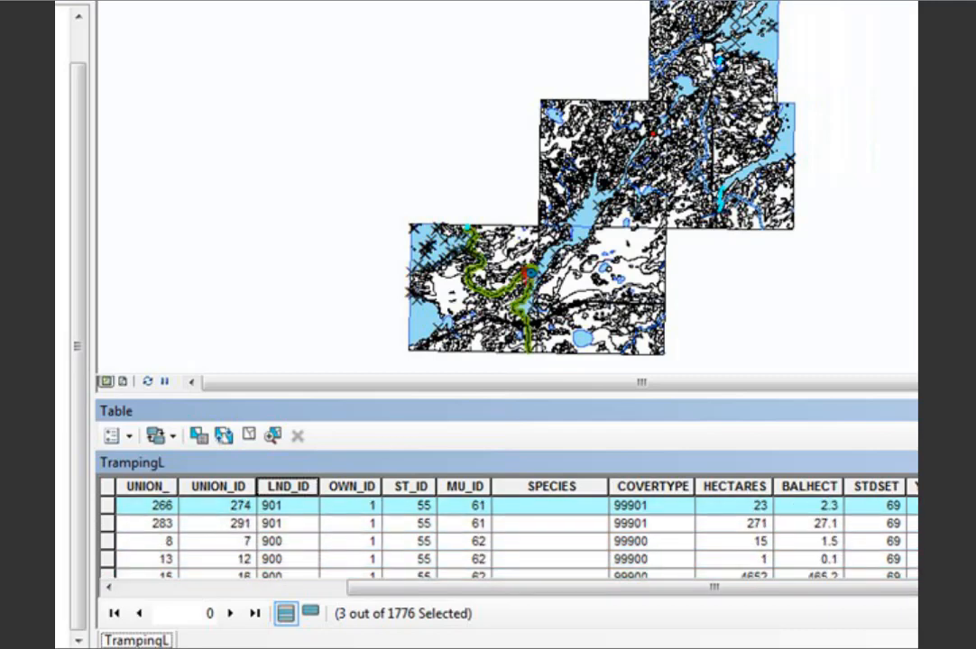
pyautogui.keyDown('ctrl'); pyautogui.click(111, 545); pyautogui.keyUp('ctrl')
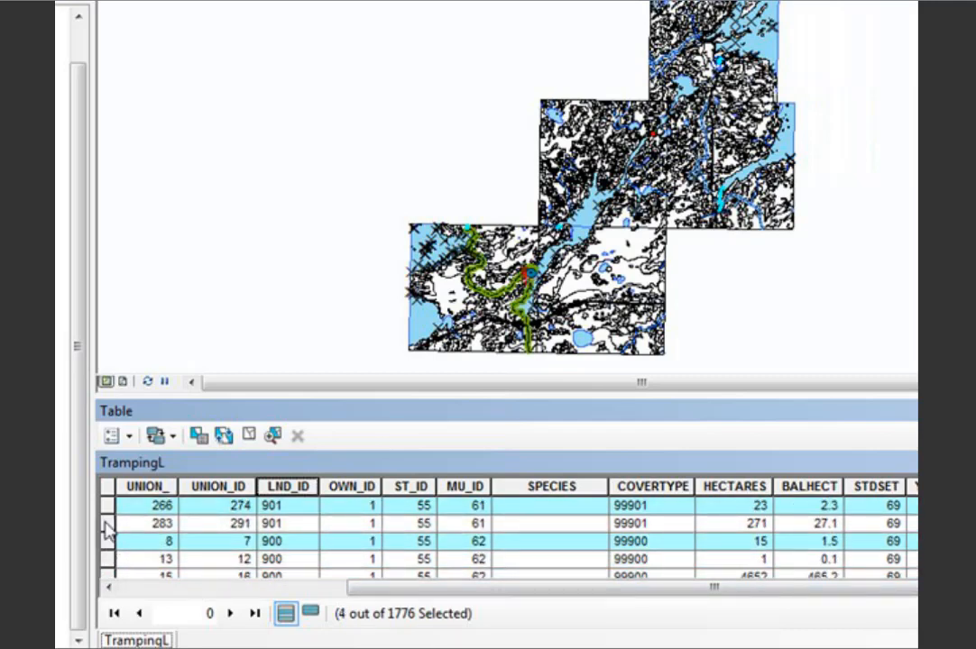
pyautogui.keyDown('ctrl'); pyautogui.click(105, 523); pyautogui.keyUp('ctrl')
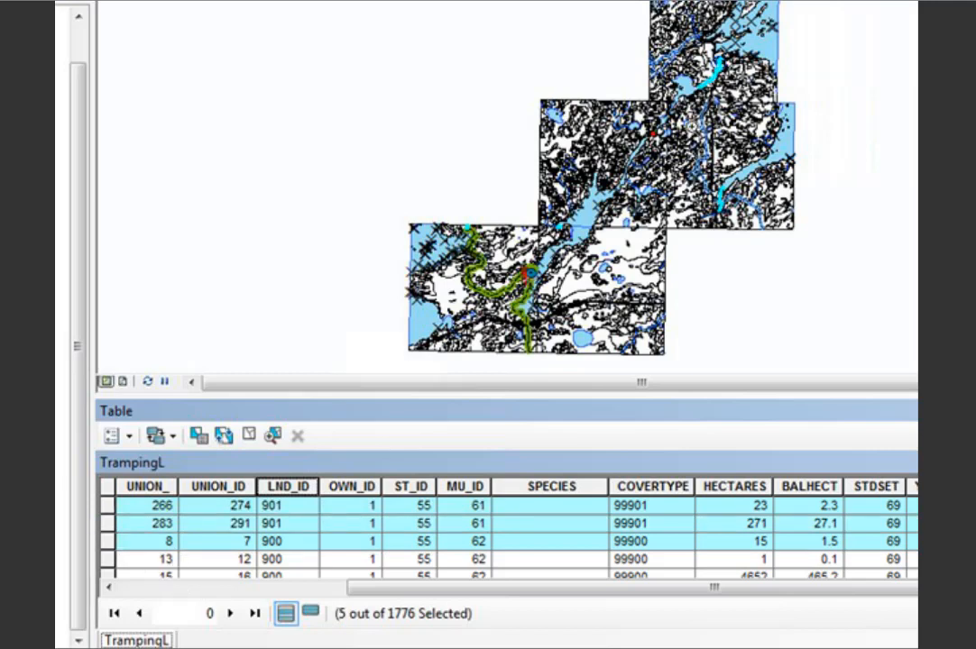
pyautogui.keyDown('ctrl'); pyautogui.click(111, 579); pyautogui.keyUp('ctrl')
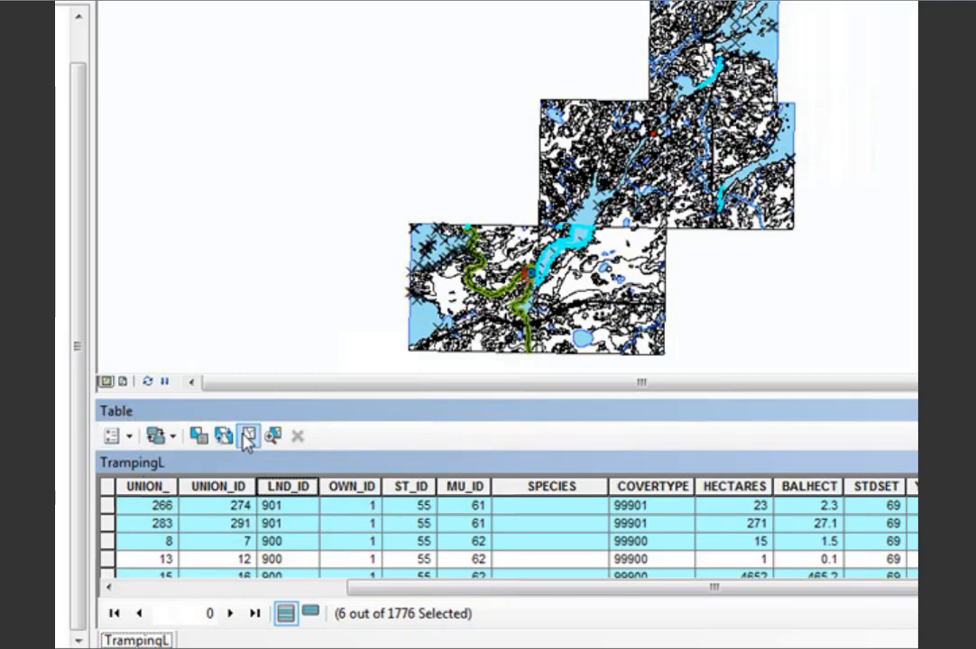
pyautogui.click(250, 436)
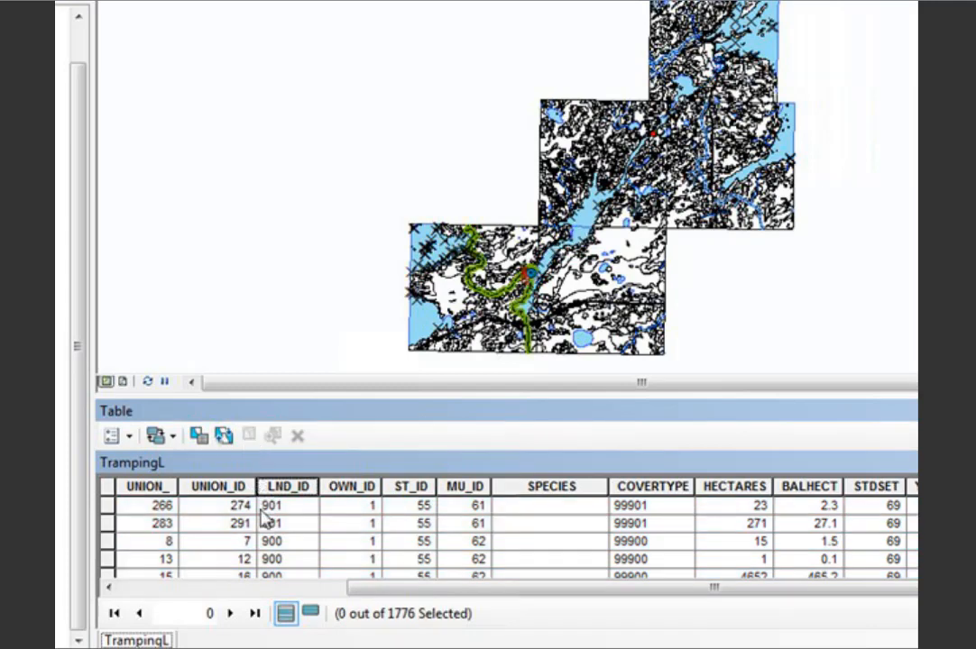
# - Select the five consecutive records from UNION_ID 274 through 16, and switch the selection to all other records and back
pyautogui.click(108, 507)
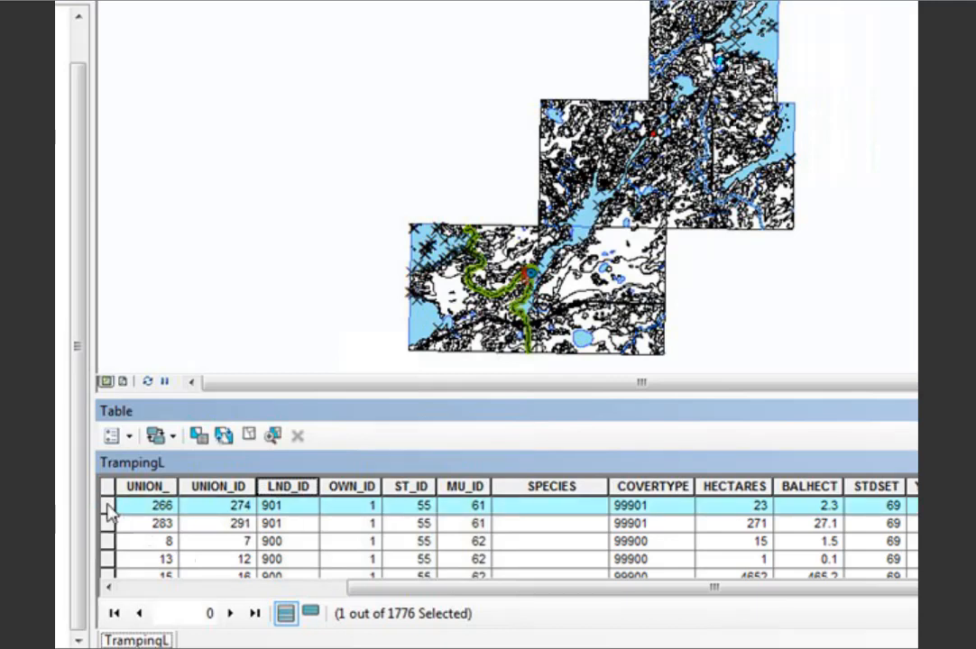
pyautogui.keyDown('shift'); pyautogui.click(110, 581); pyautogui.keyUp('shift')
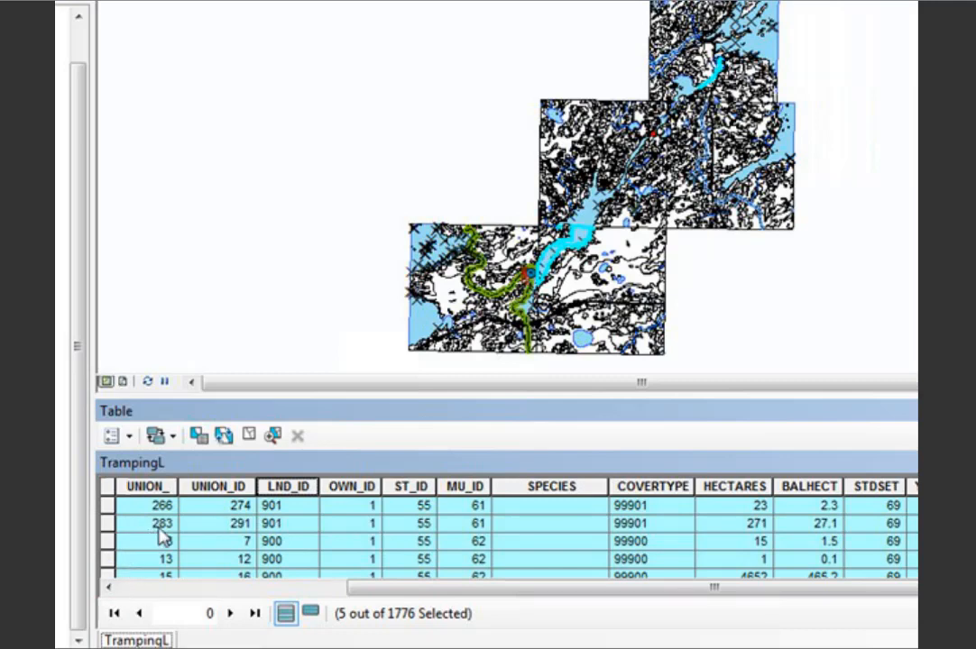
pyautogui.click(223, 438)
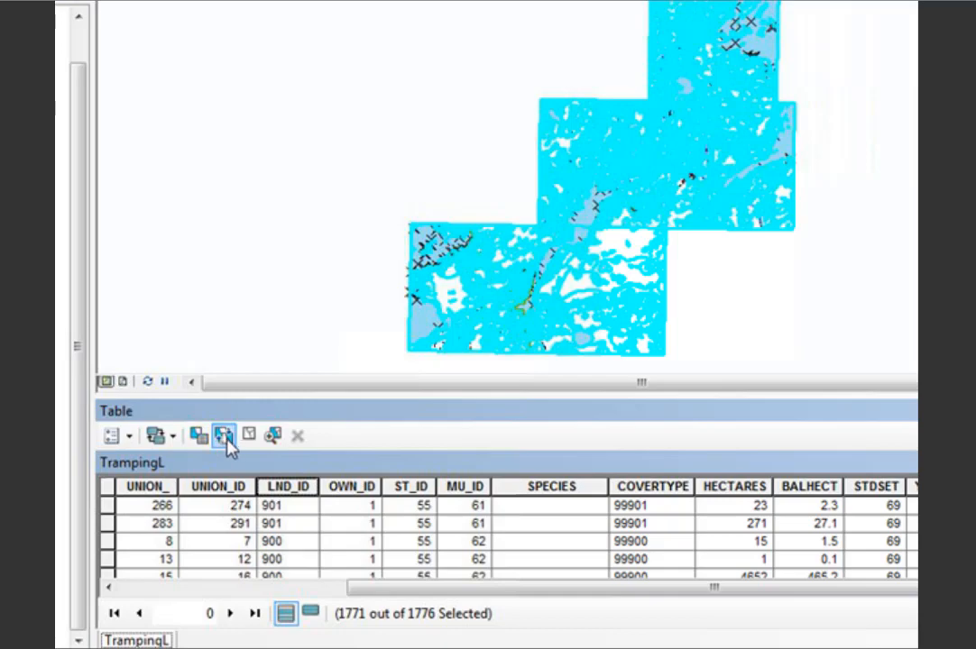
pyautogui.click(223, 438)
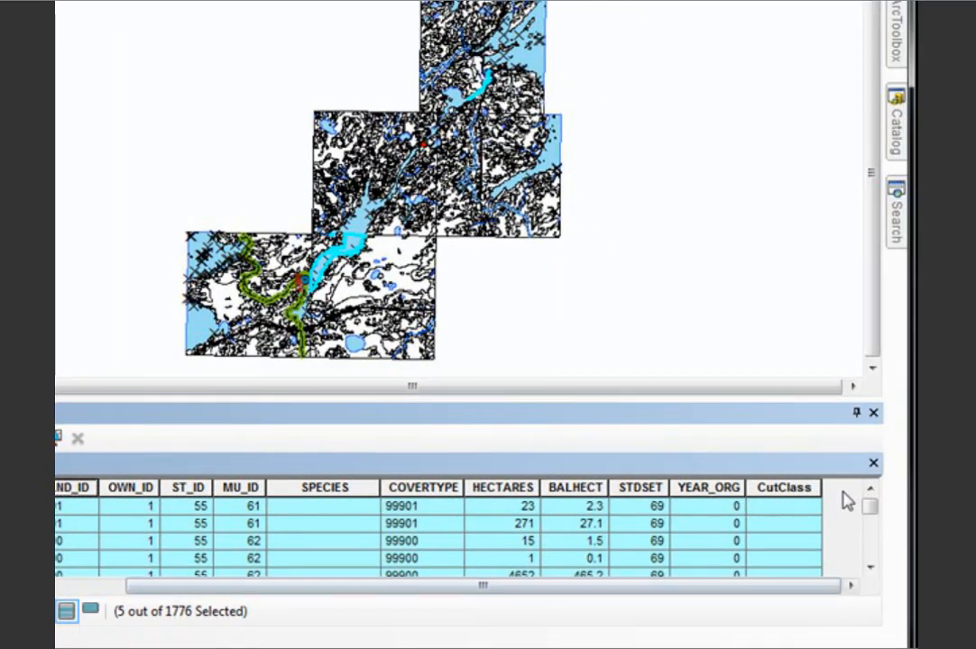
# - Show only the selected records in the TrampingL table and clear the selection
pyautogui.moveTo(873, 510); pyautogui.dragTo(869, 505)
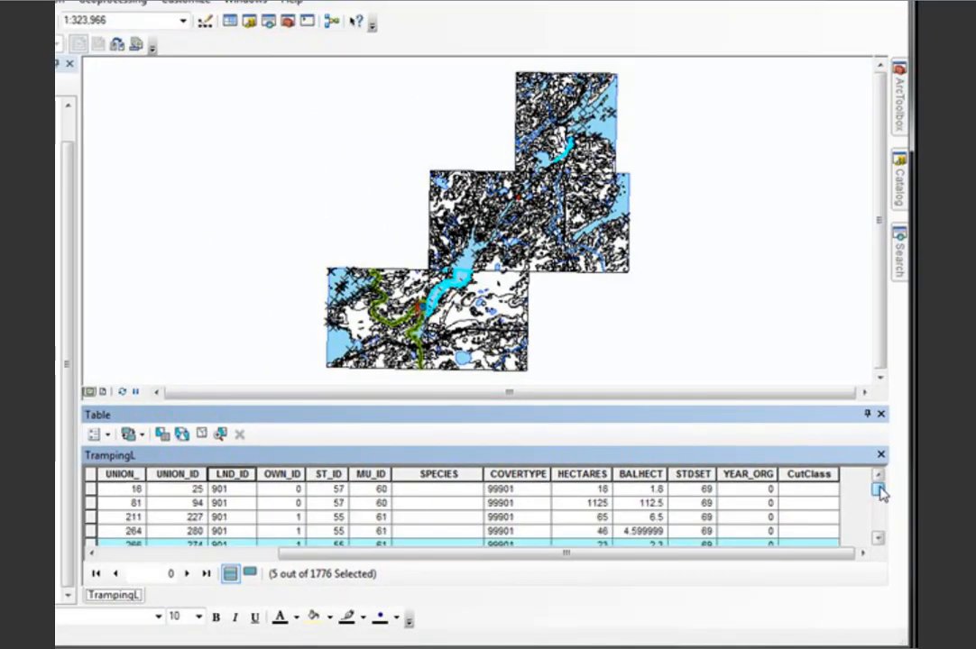
pyautogui.click(249, 574)
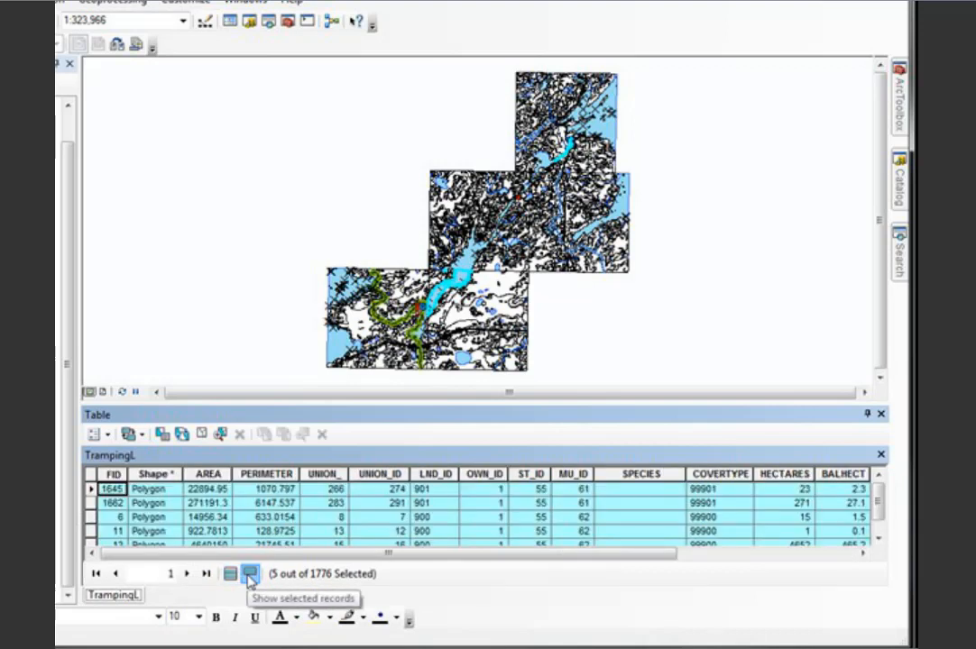
pyautogui.moveTo(879, 502)
pyautogui.mouseDown()
pyautogui.moveTo(879, 514)
pyautogui.moveTo(879, 495)
pyautogui.mouseUp()
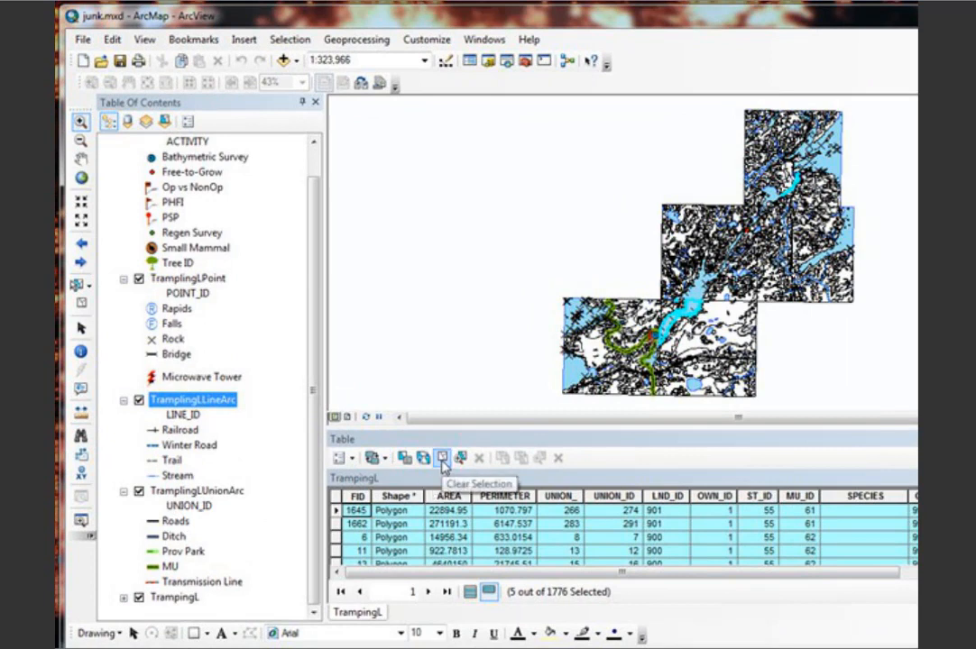
pyautogui.click(442, 462)
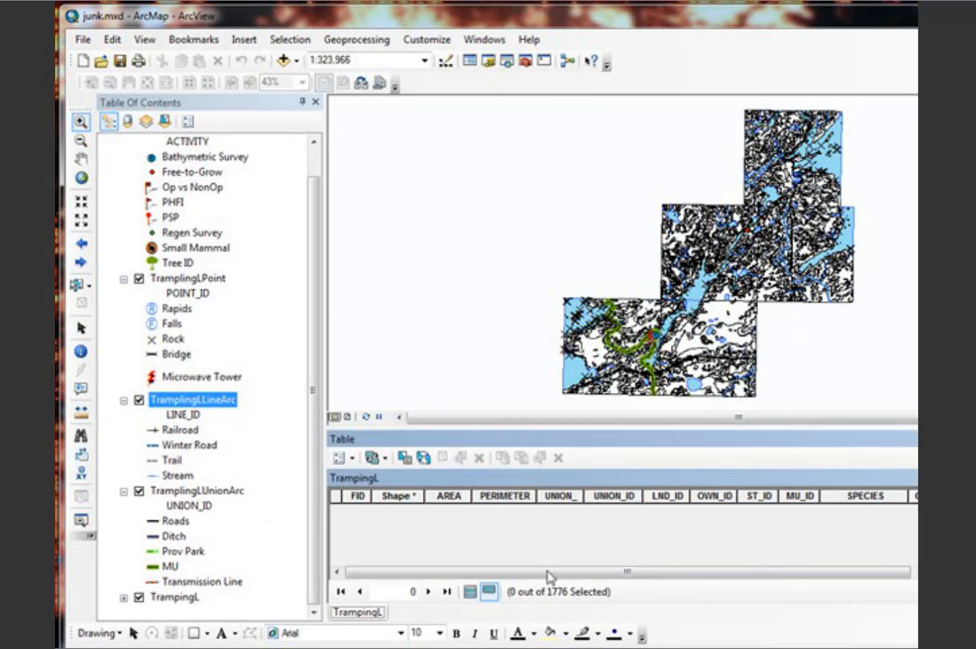
# - Show all TrampingL records again and create a new selection by attributes with the clause "LND_ID" =900
pyautogui.click(470, 592)
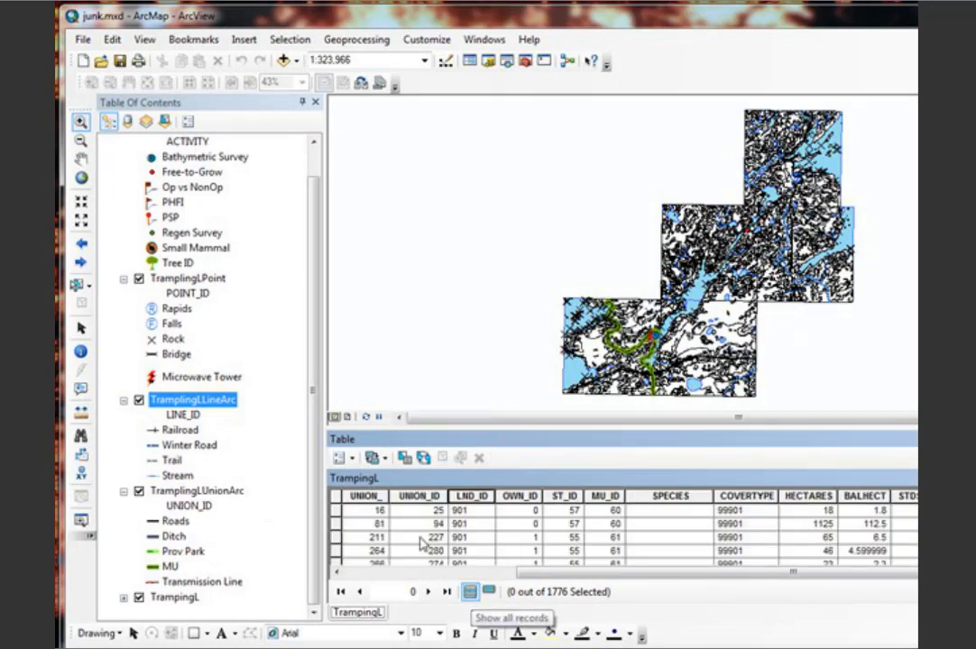
pyautogui.click(405, 459)
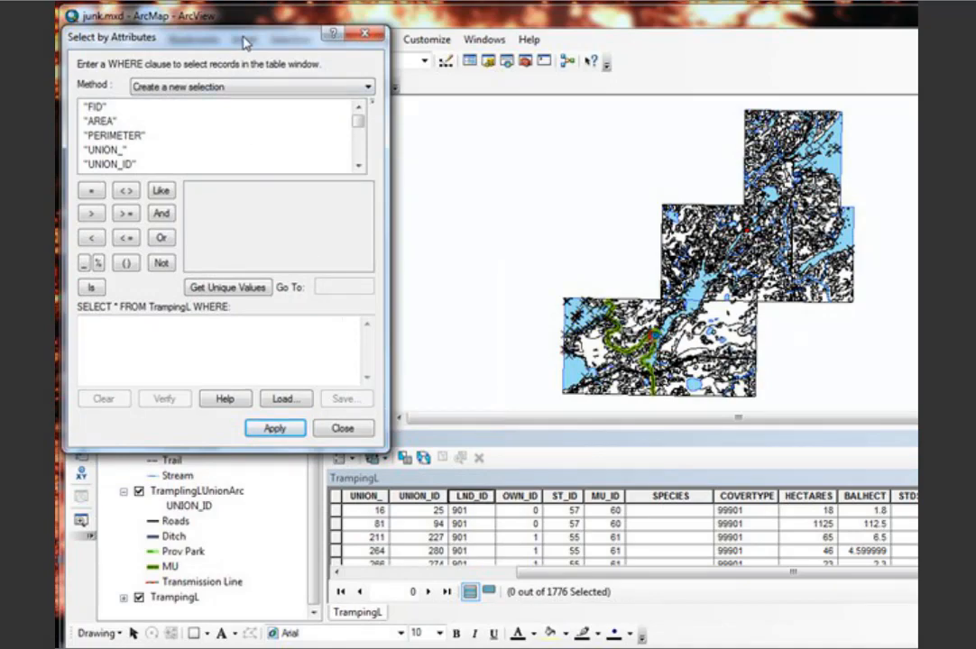
pyautogui.moveTo(245, 43); pyautogui.dragTo(293, 51)
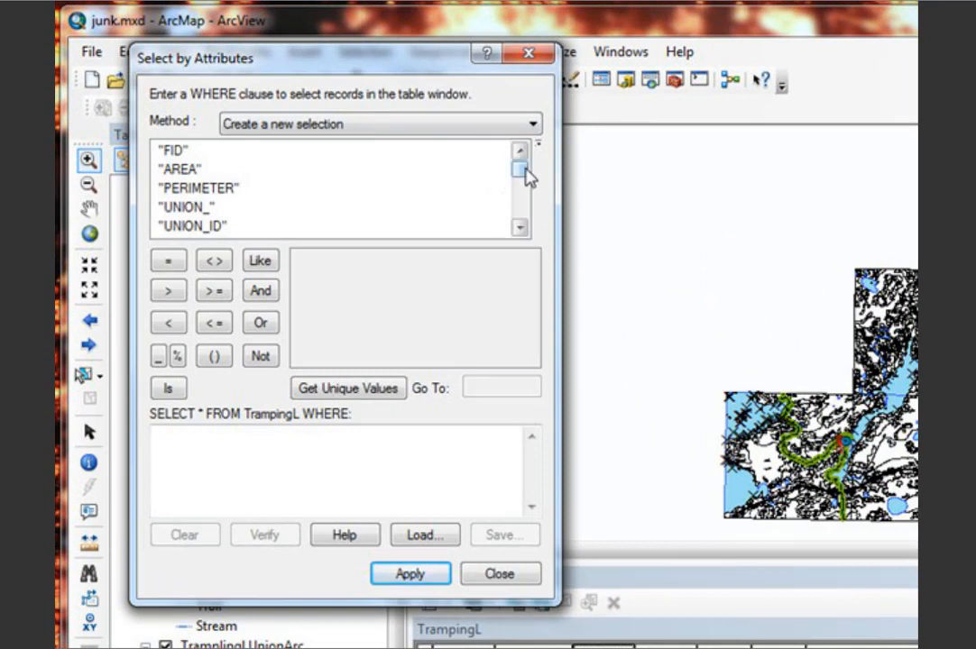
pyautogui.moveTo(460, 150); pyautogui.dragTo(458, 156)
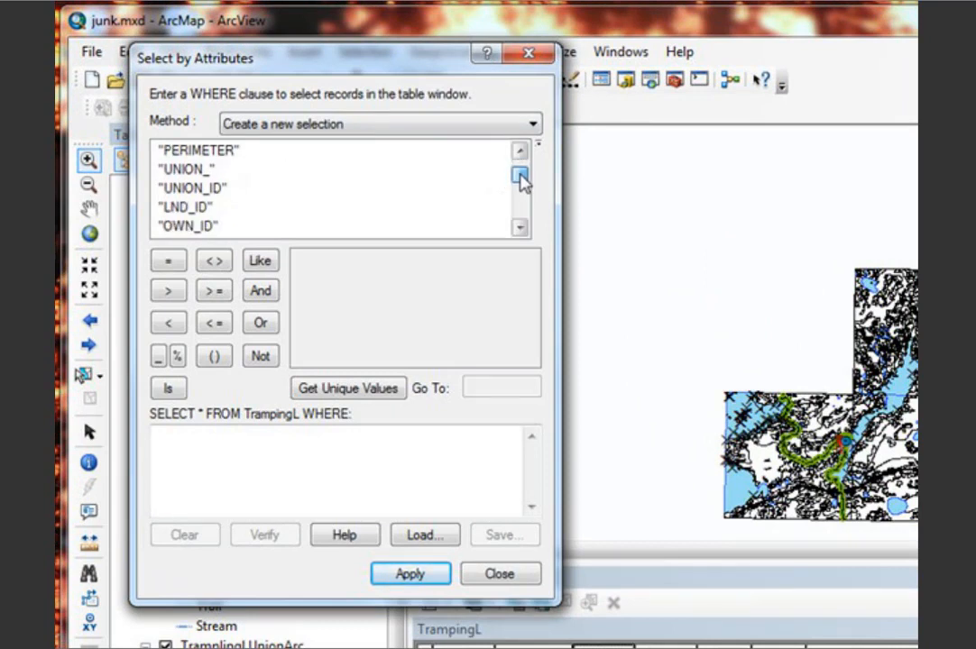
pyautogui.doubleClick(190, 213)
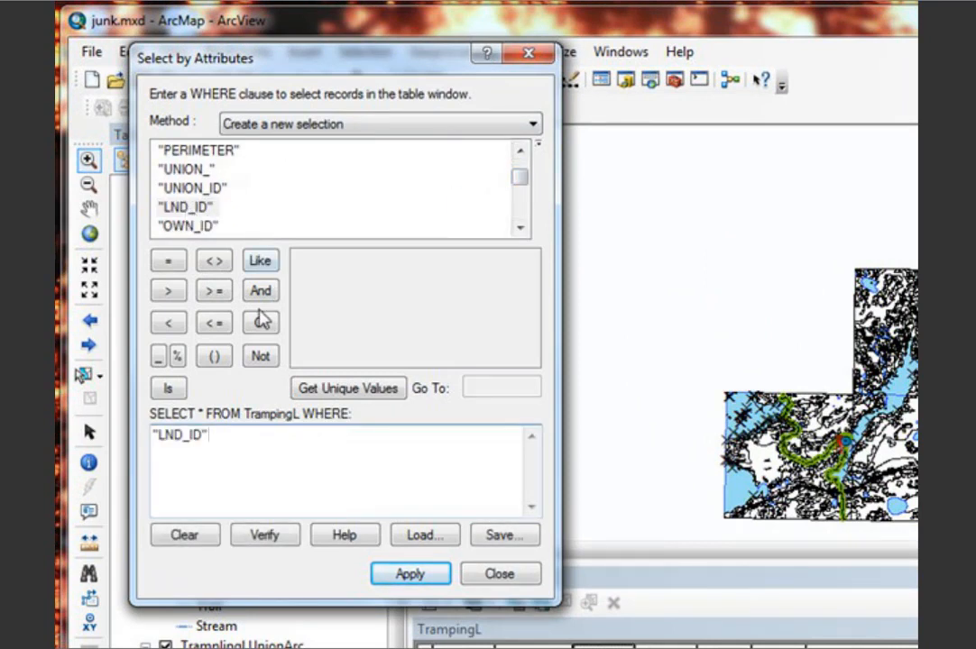
pyautogui.click(167, 264)
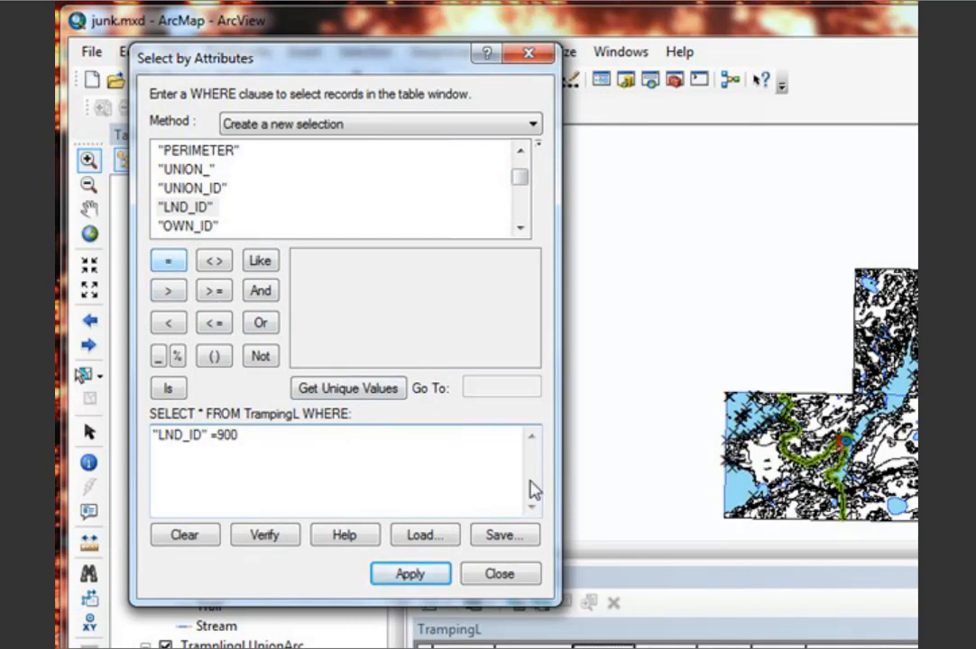
pyautogui.click(412, 579)
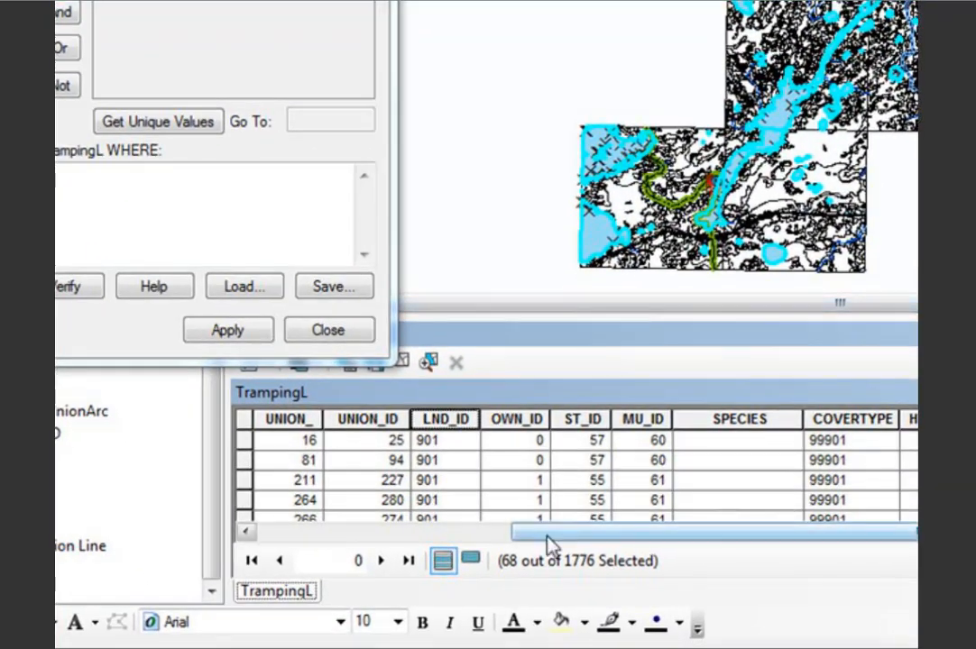
# - Limit the TrampingL table to the records selected by LND_ID 900, and clear that selection
pyautogui.click(471, 561)
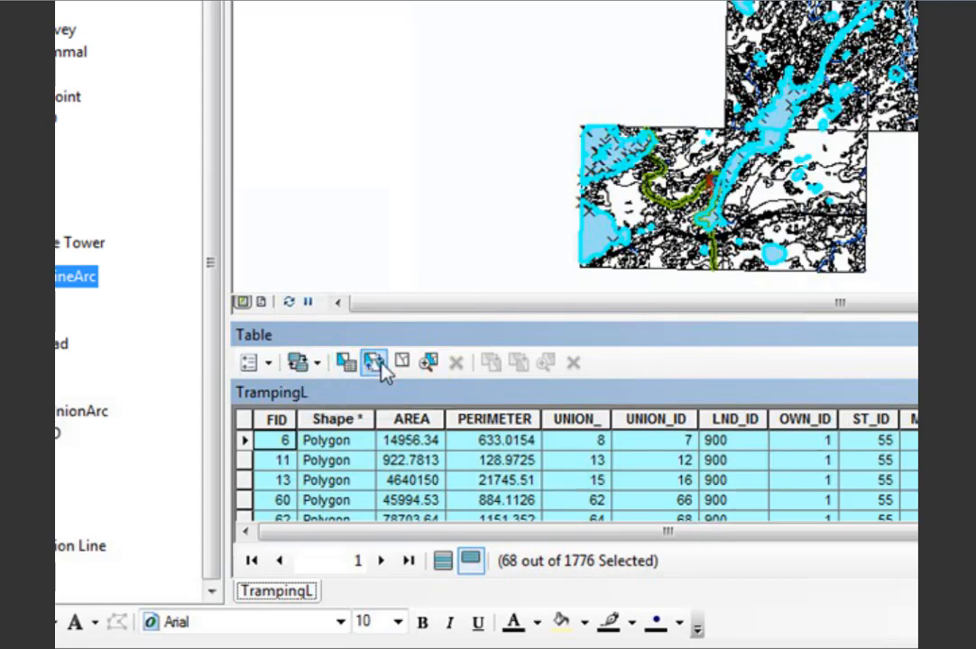
pyautogui.click(266, 365)
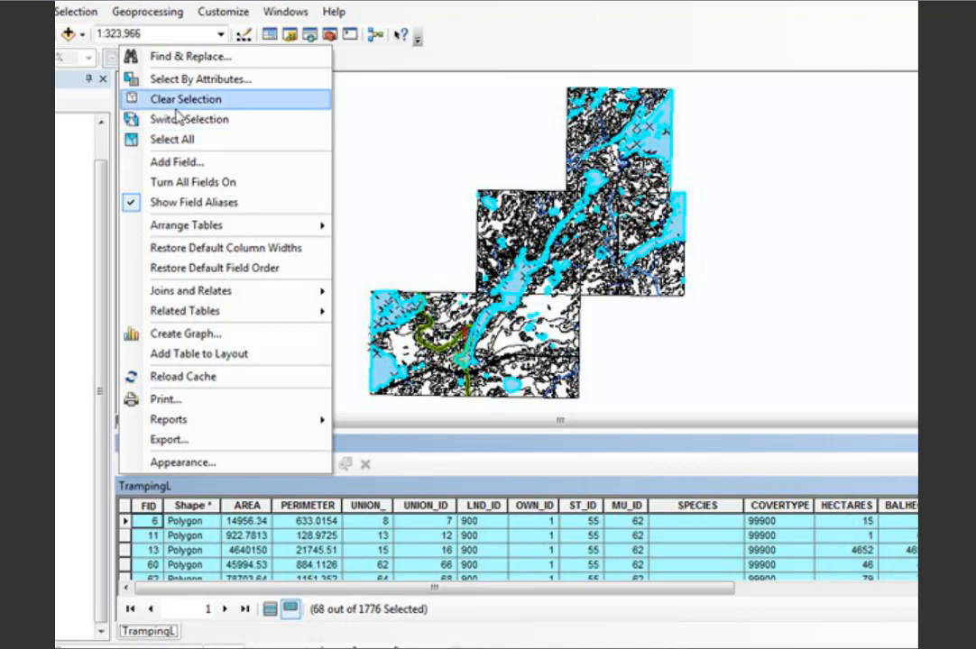
pyautogui.click(171, 105)
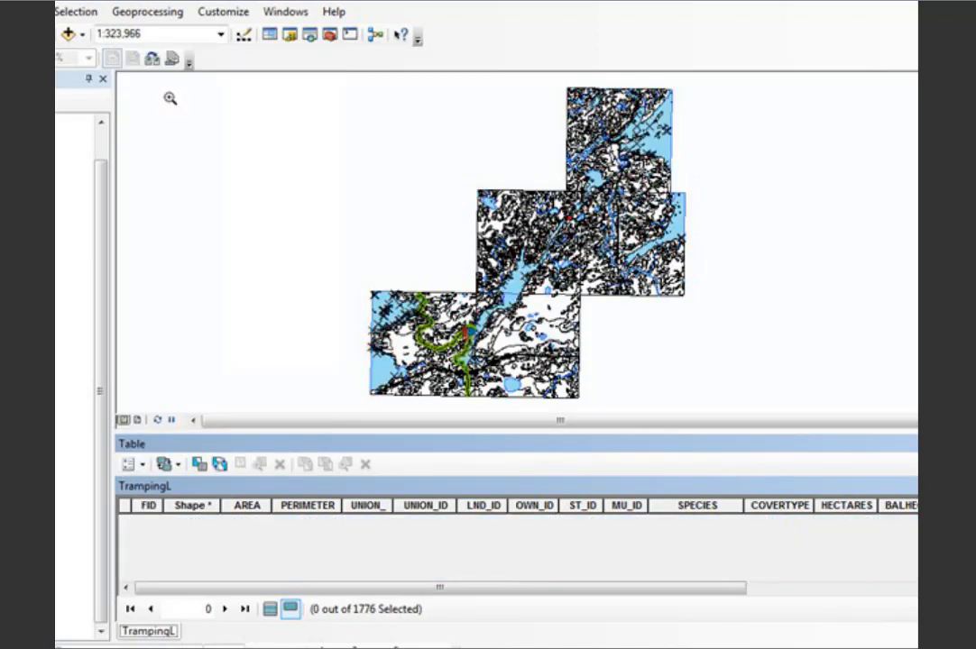